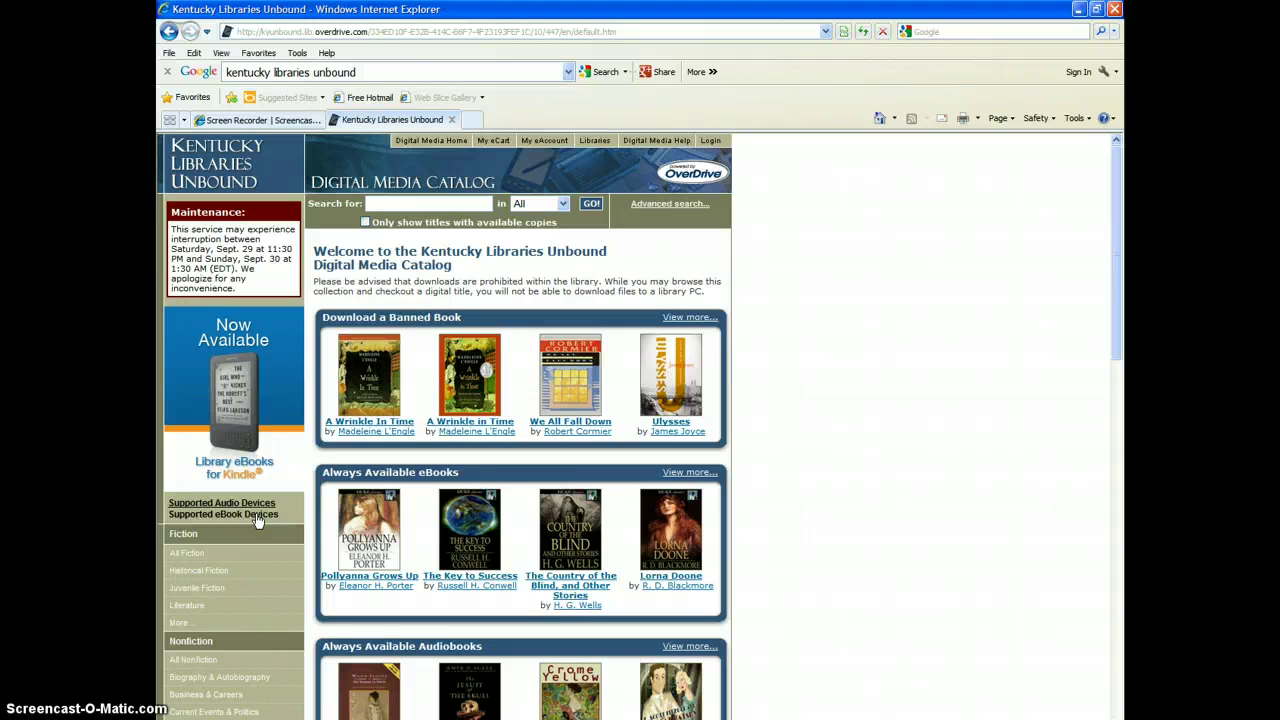
Step: Open the Supported eBook Devices guide full-screen and scroll down to its eBook Readers section
click(250, 516)
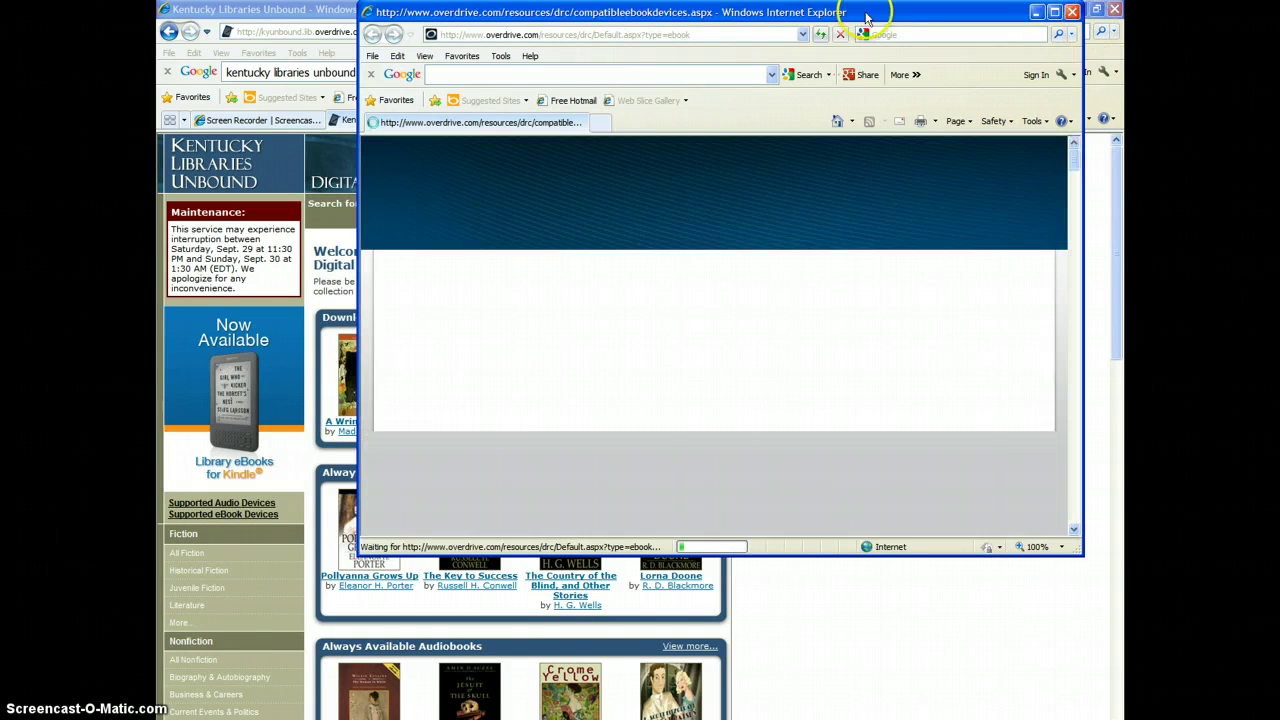
click(1056, 16)
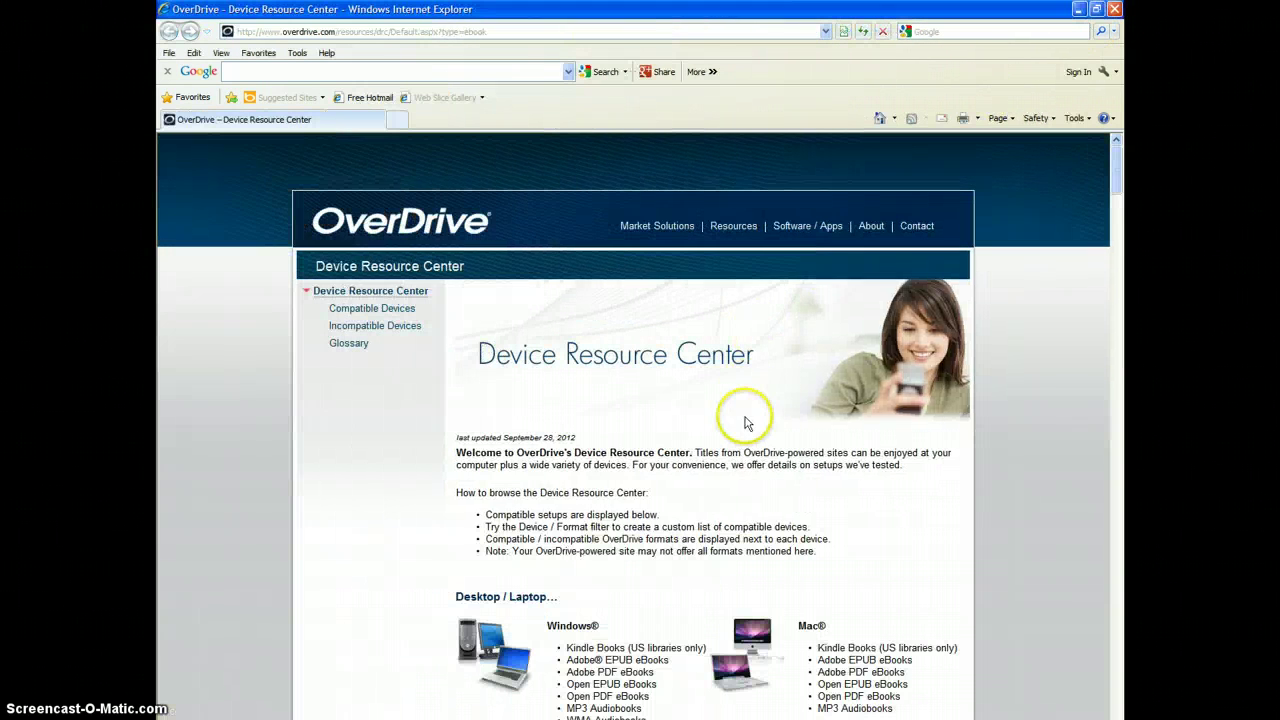
scroll(687, 470, down, 3)
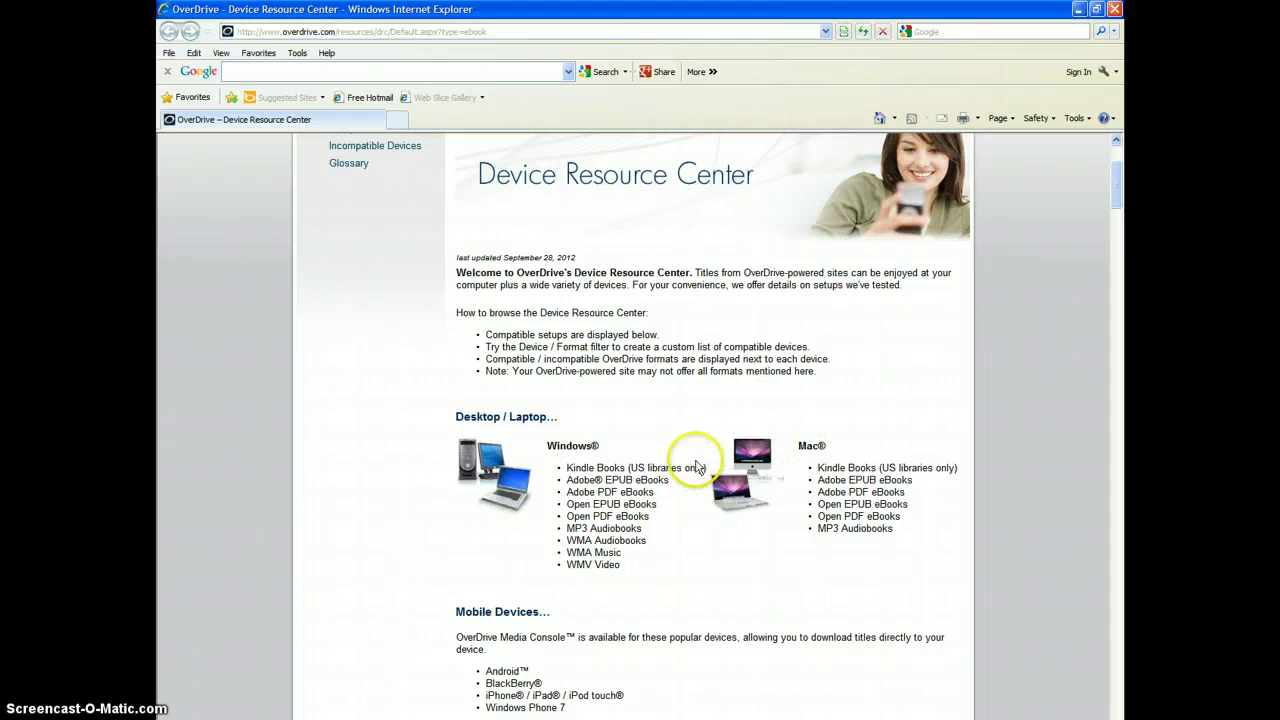
scroll(686, 463, down, 4)
scroll(686, 463, down, 1)
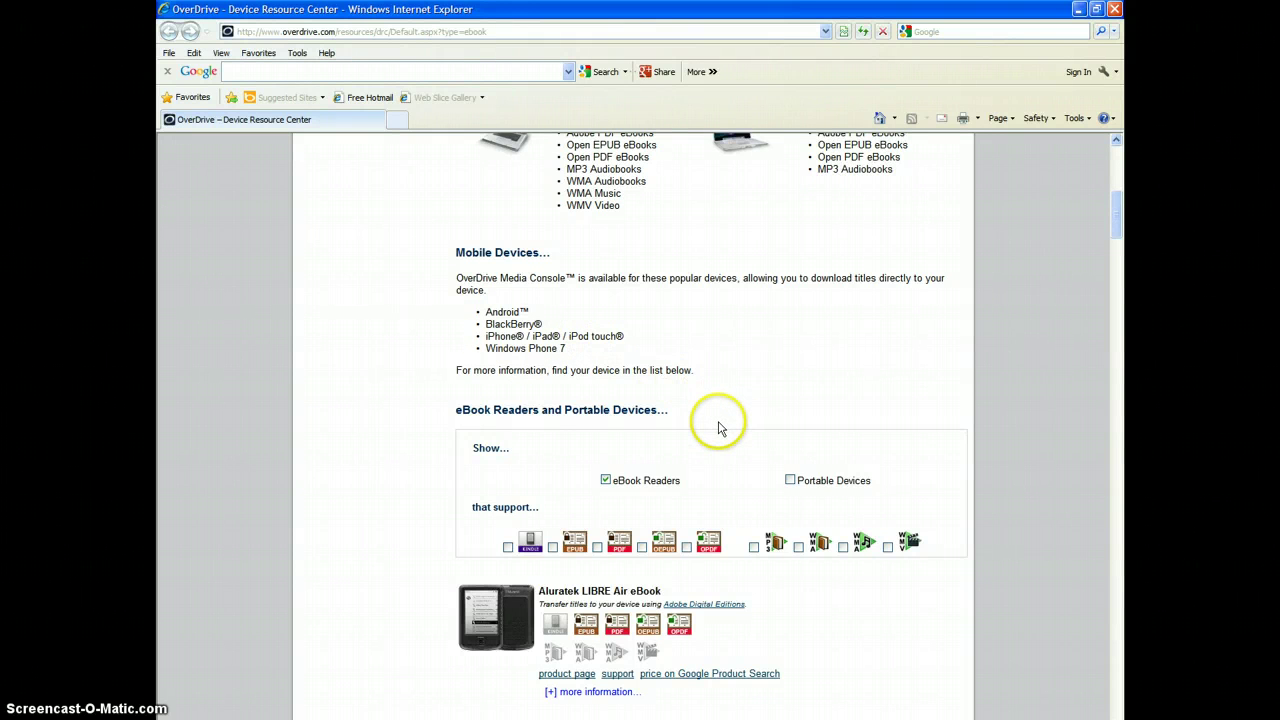
scroll(710, 420, down, 3)
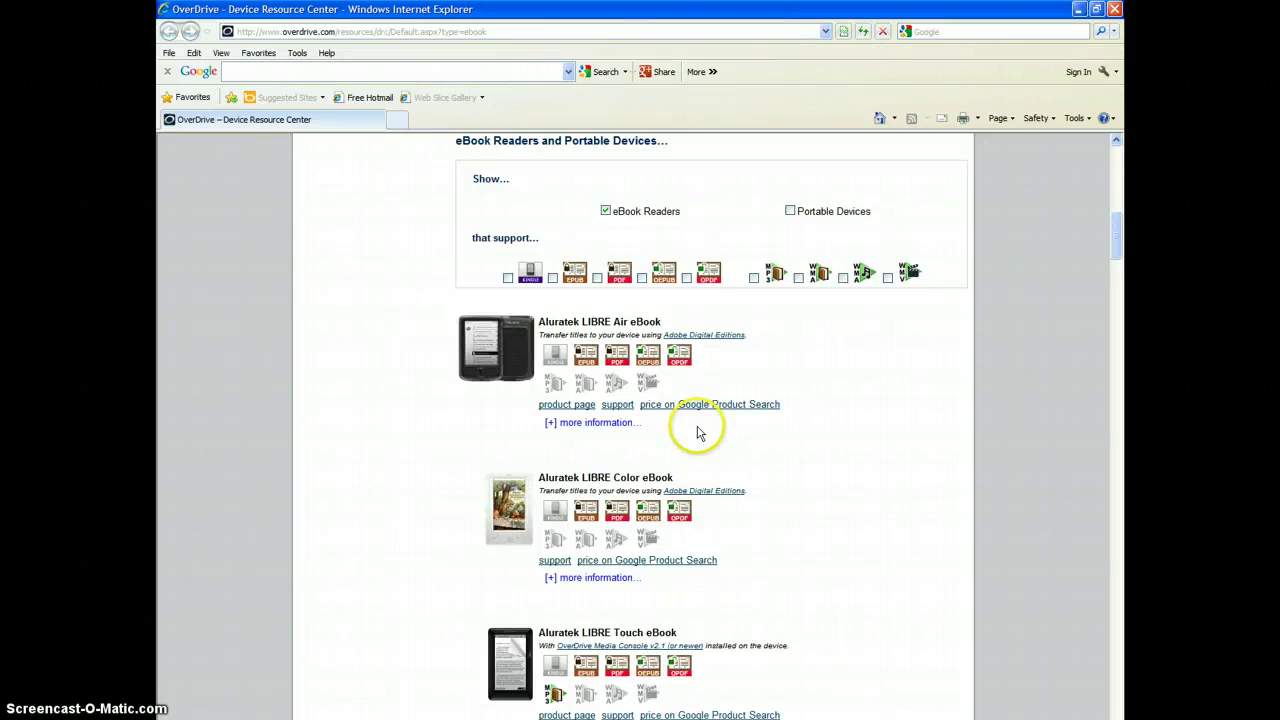
scroll(700, 428, down, 3)
scroll(645, 338, down, 15)
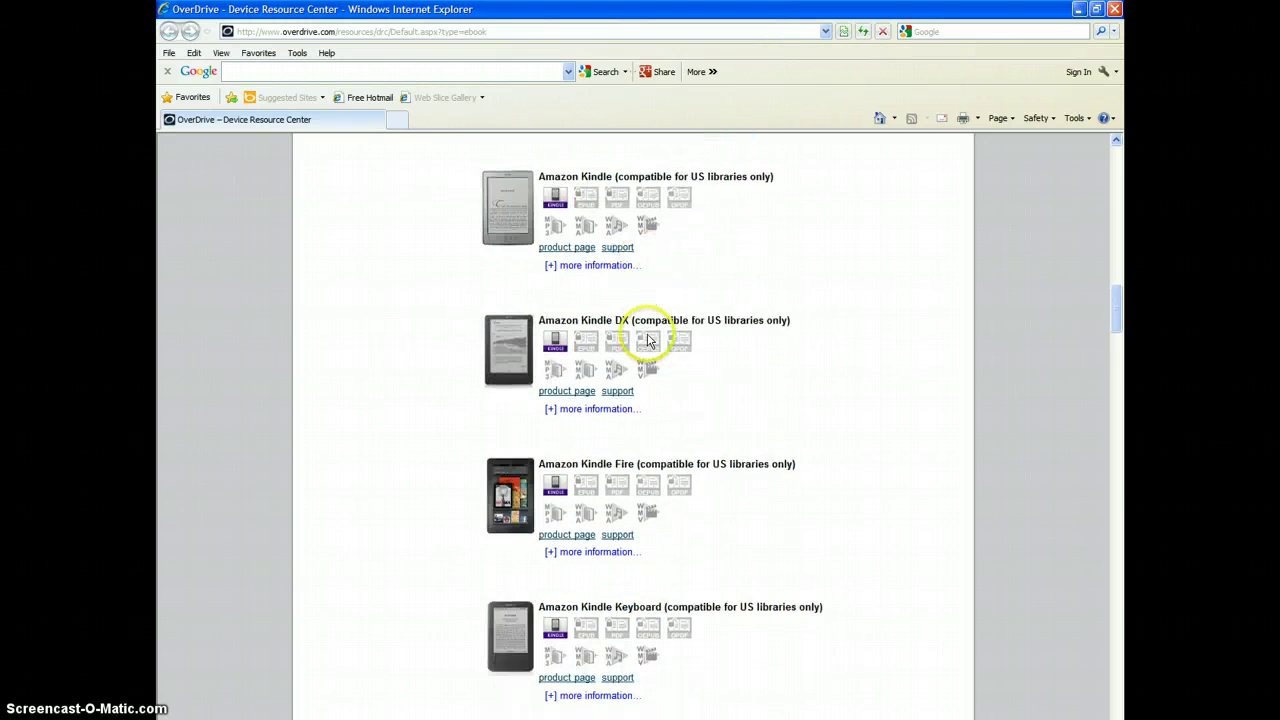
scroll(650, 355, up, 2)
scroll(650, 360, up, 4)
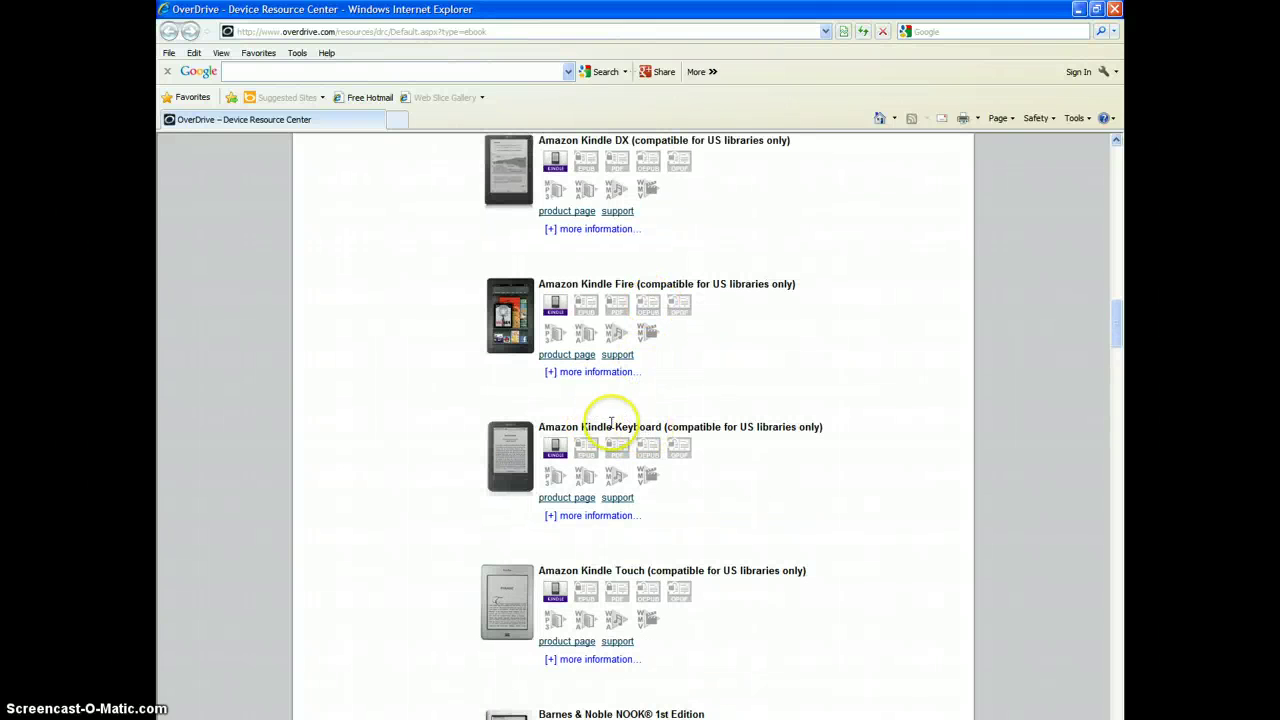
mouse_move(560, 452)
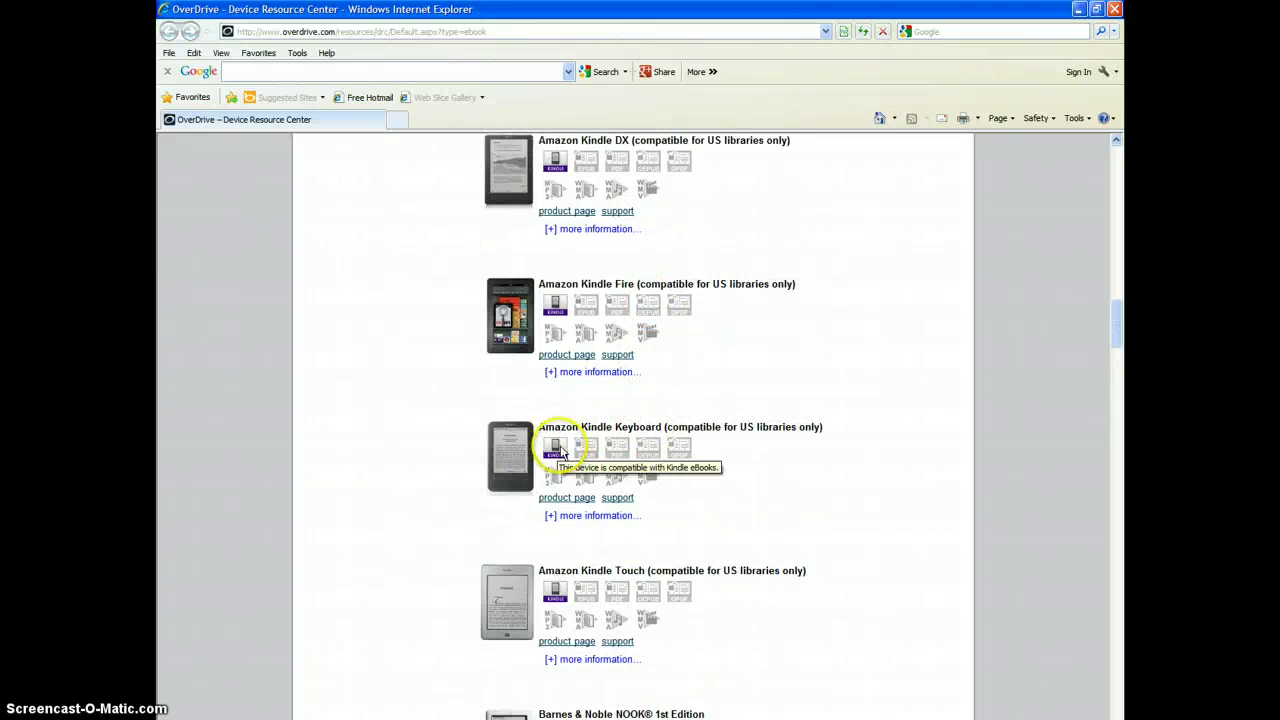
scroll(650, 455, down, 5)
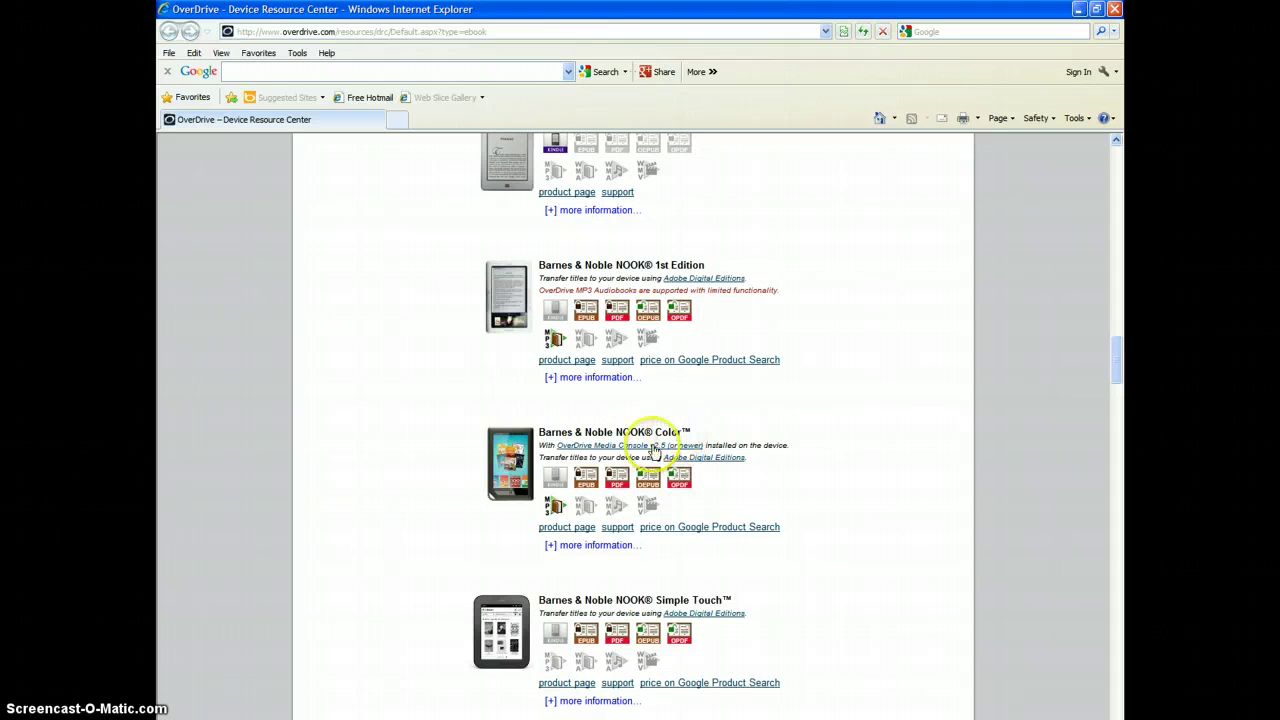
mouse_move(575, 487)
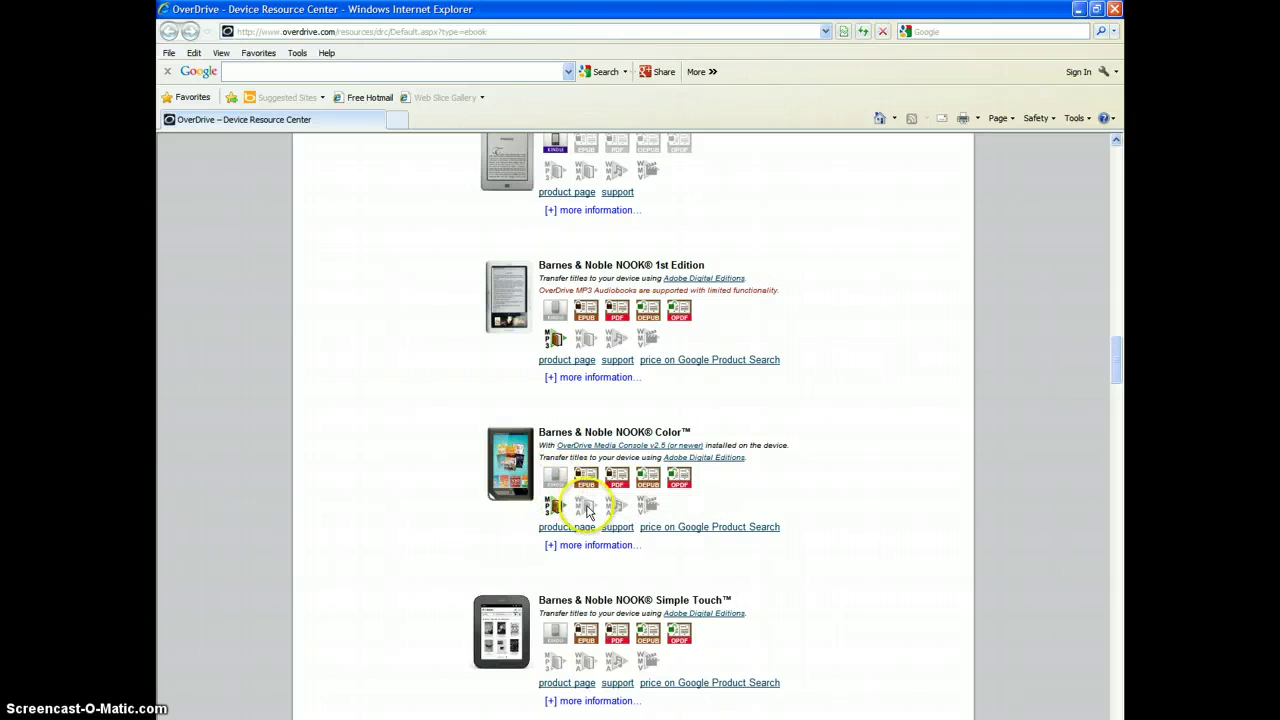
mouse_move(617, 510)
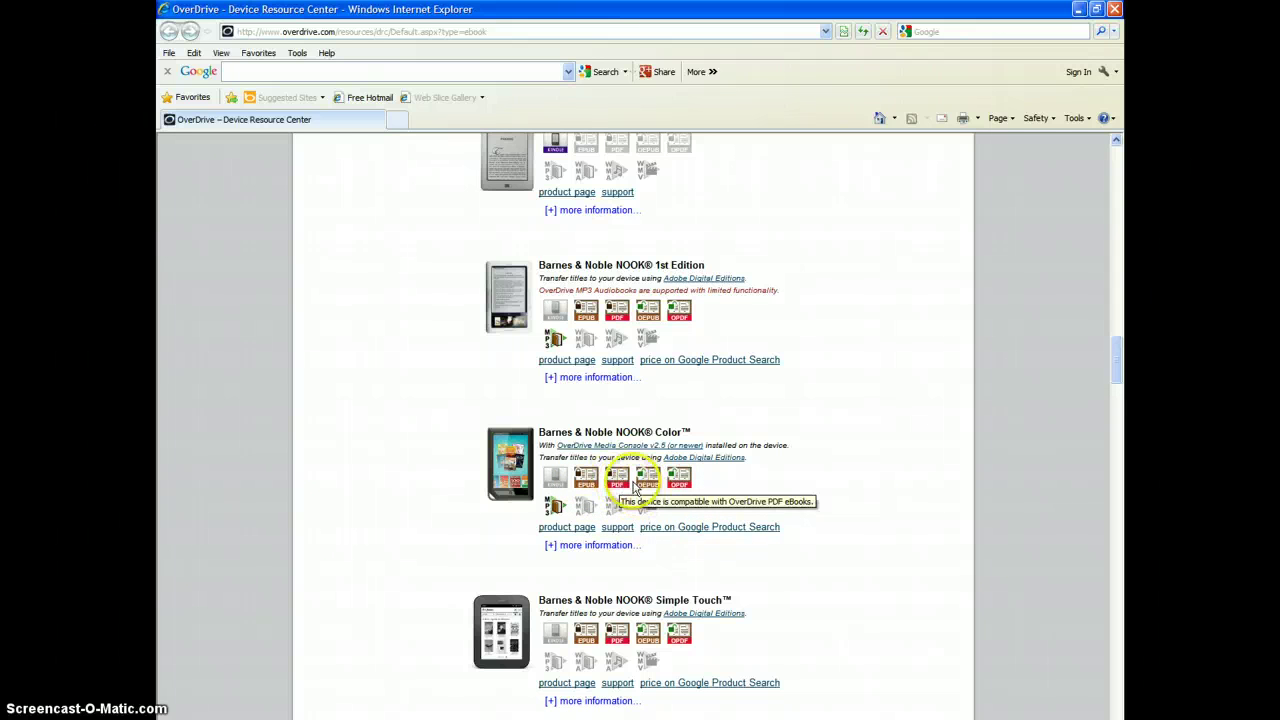
mouse_move(552, 513)
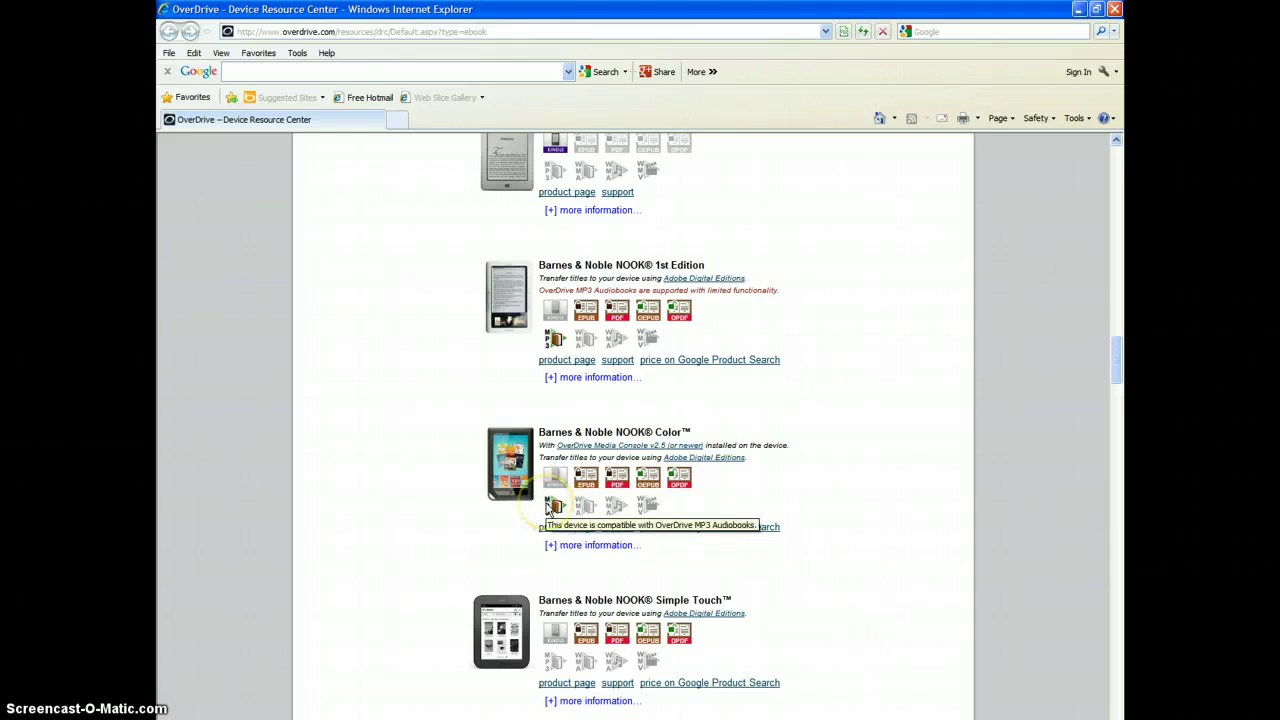
scroll(548, 510, down, 3)
scroll(548, 510, down, 20)
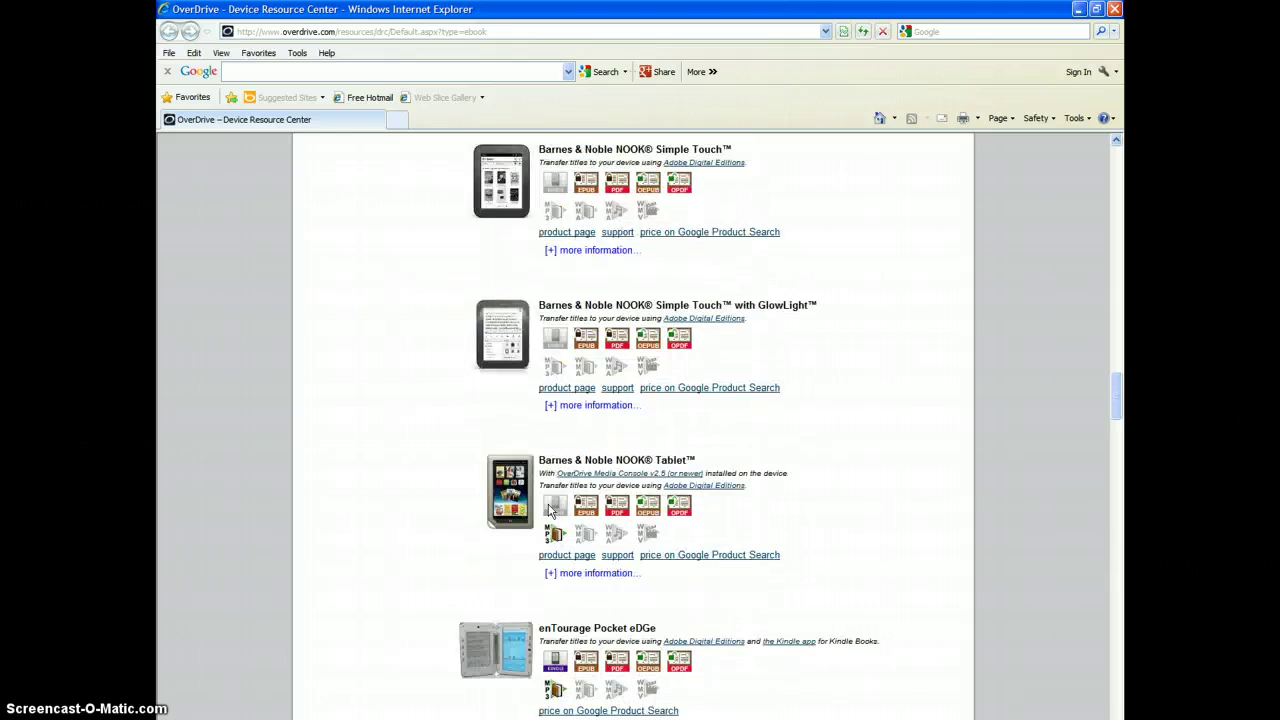
scroll(548, 510, down, 15)
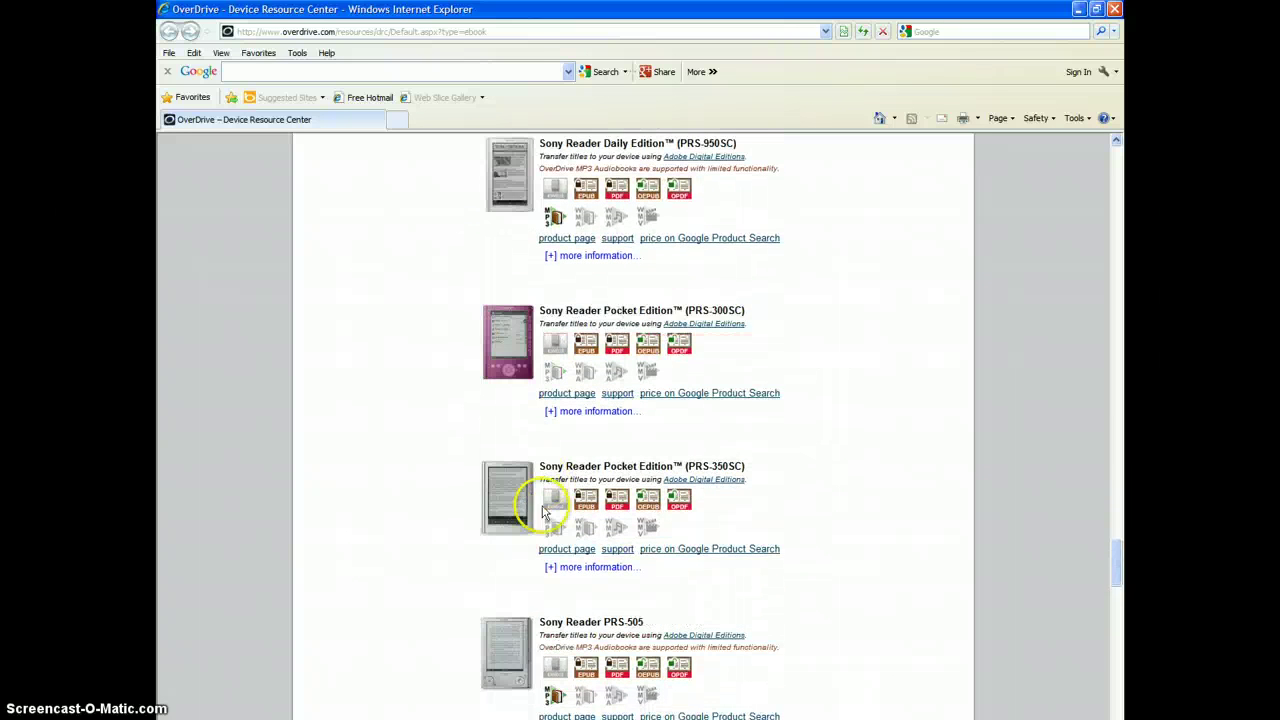
scroll(531, 494, up, 20)
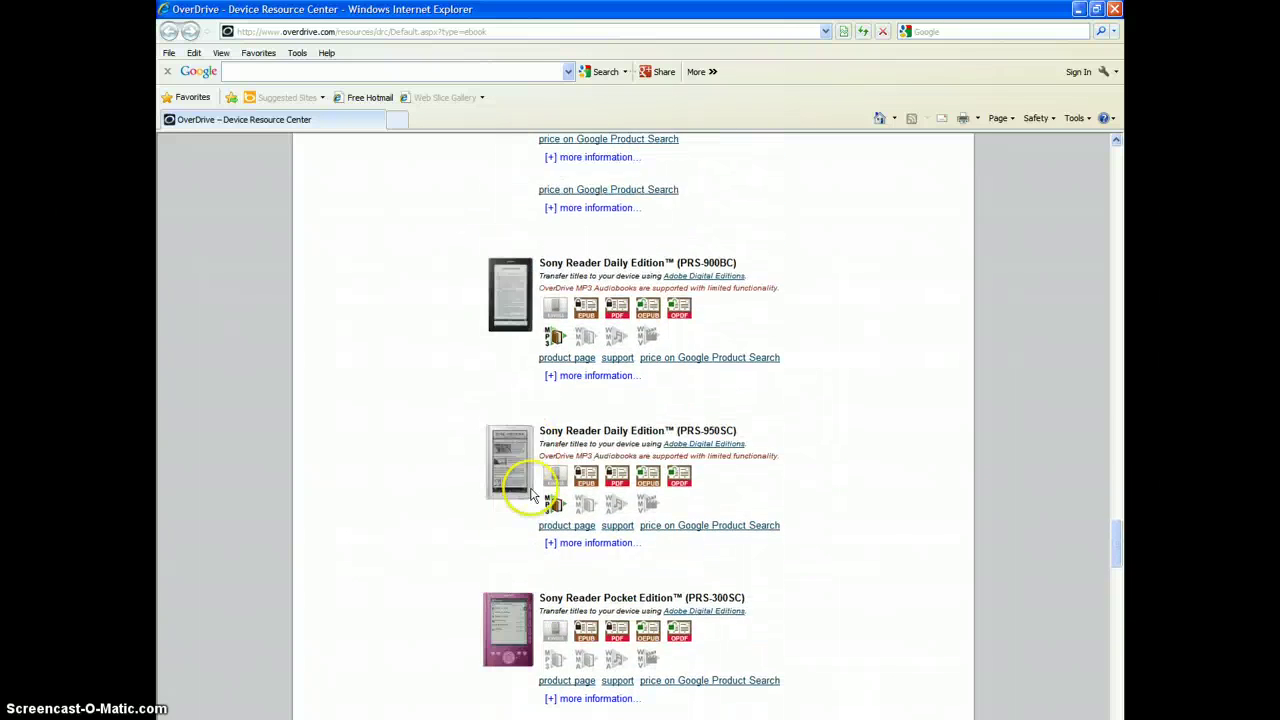
scroll(531, 494, up, 20)
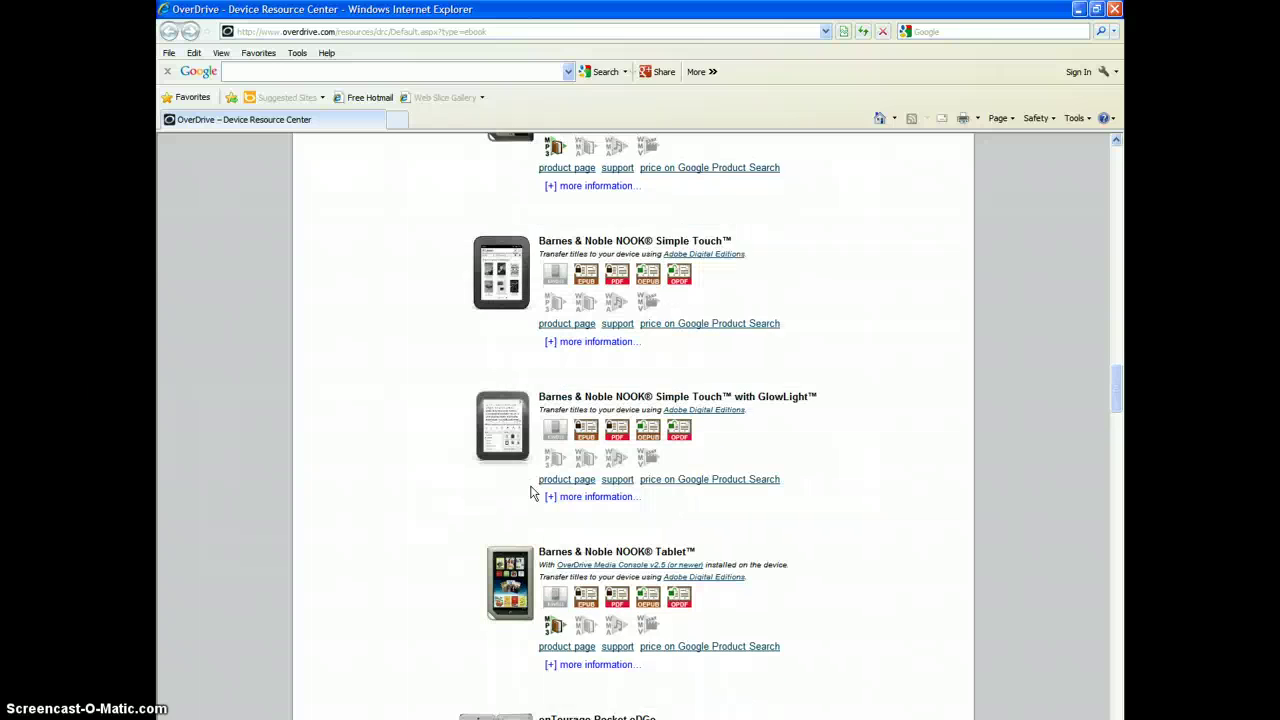
scroll(531, 494, up, 20)
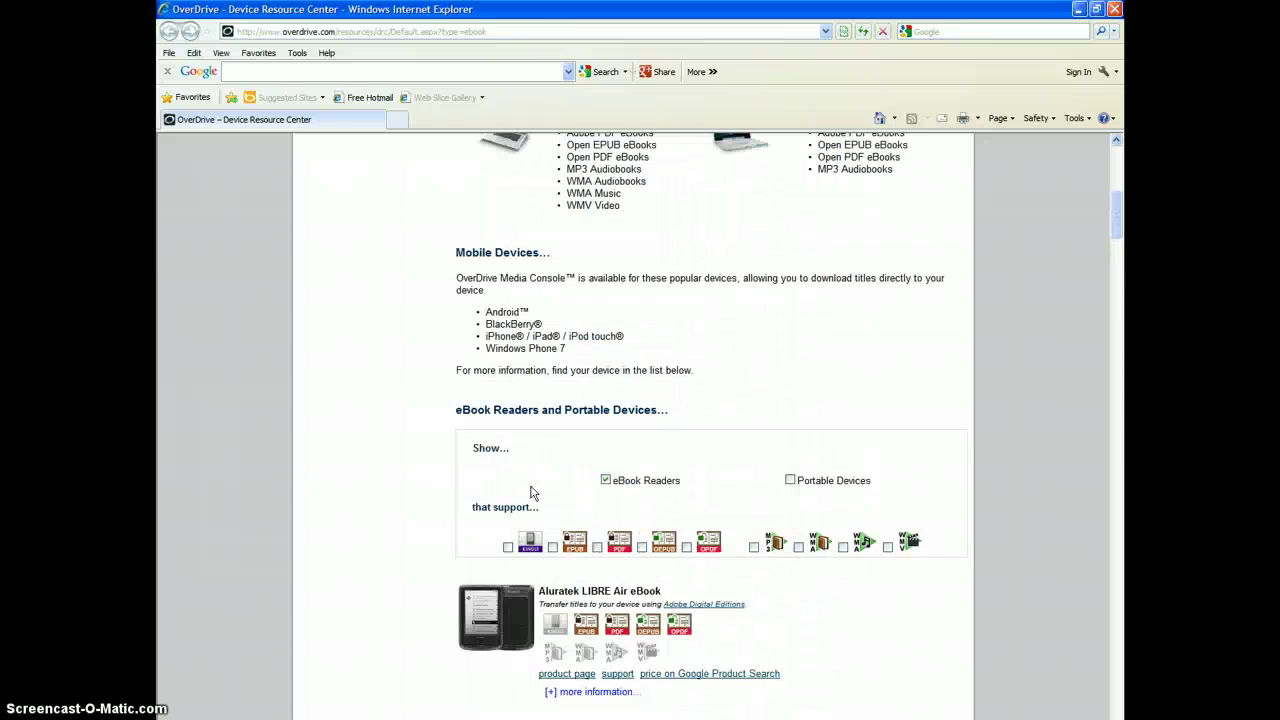
Step: Close the Device Resource Center window and scroll the catalog down to Software Downloads
click(1115, 9)
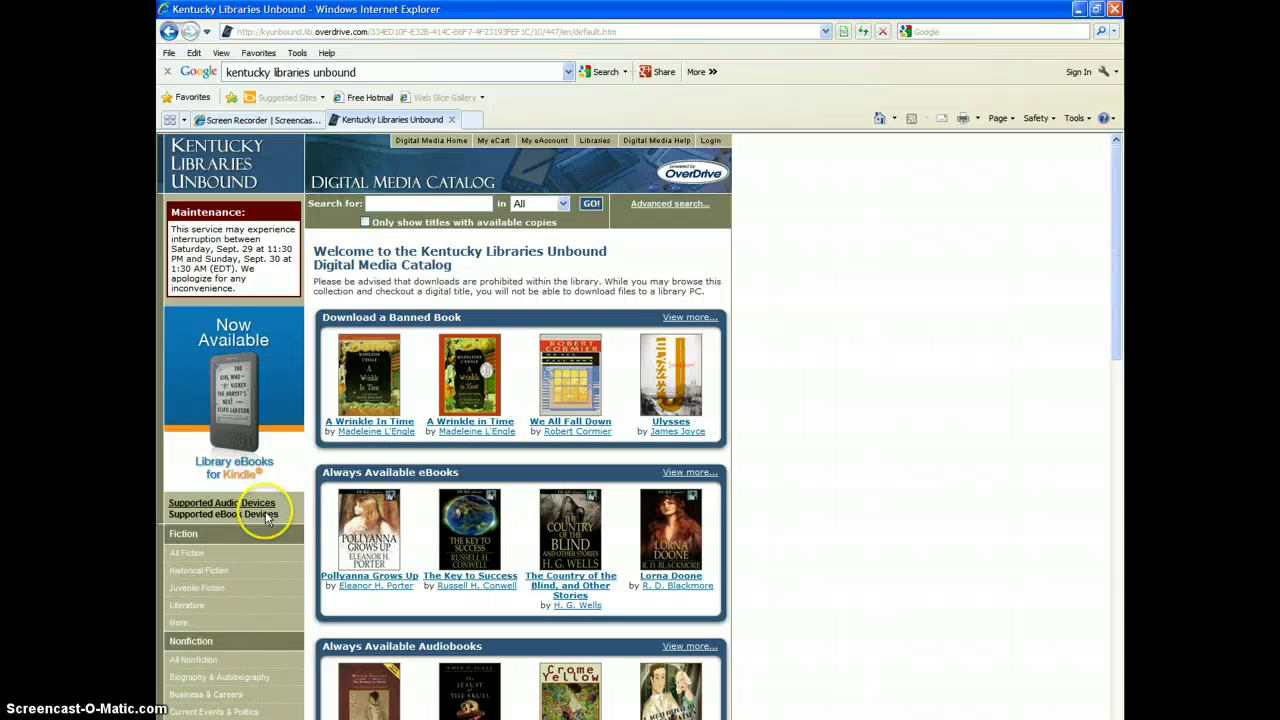
scroll(266, 517, down, 10)
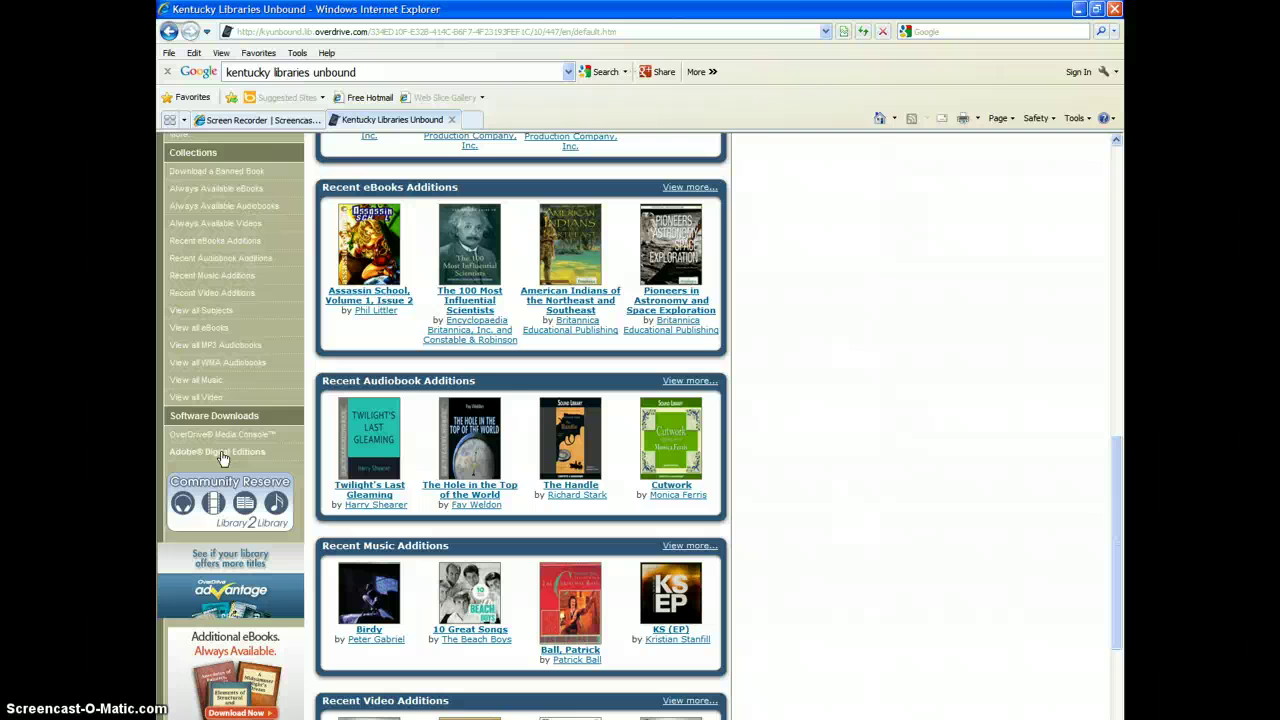
Step: Go from the Adobe Digital Editions help page to the Download Adobe Digital Editions site
click(221, 455)
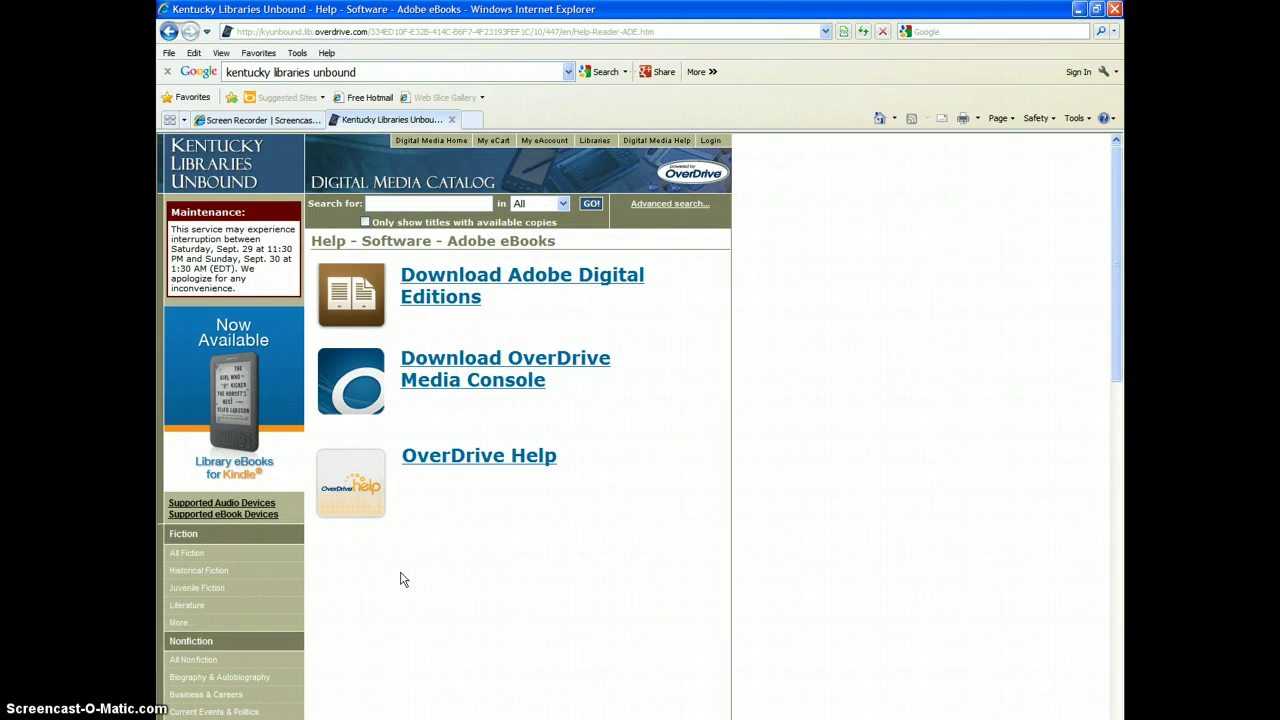
click(470, 285)
click(470, 283)
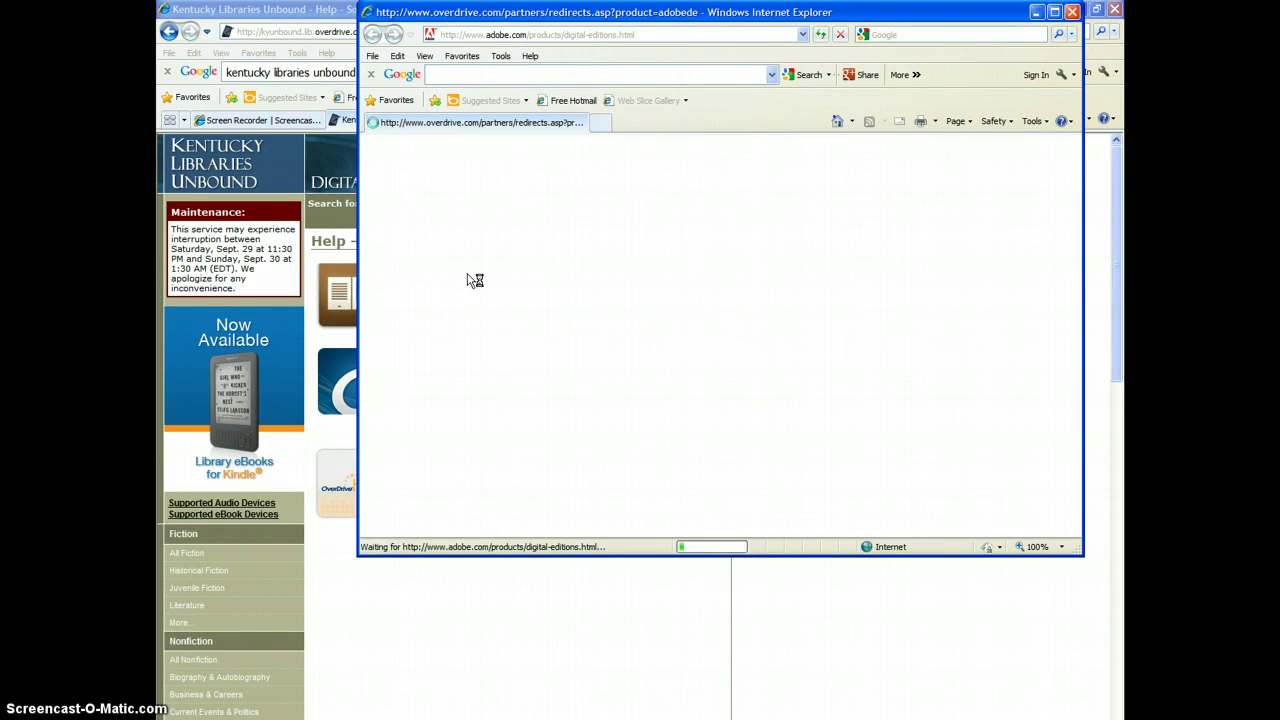
Step: Maximize the Adobe Digital Editions Home window and follow 'Download now' under Next Steps
click(1019, 24)
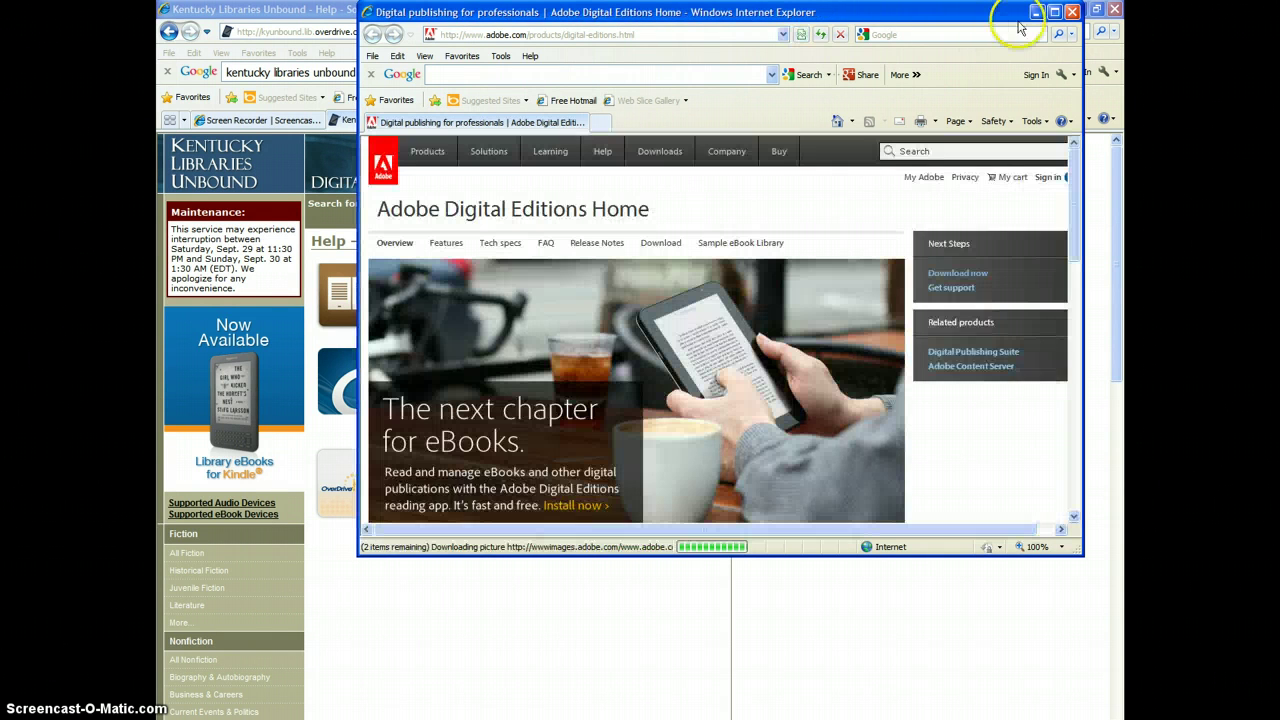
click(1054, 12)
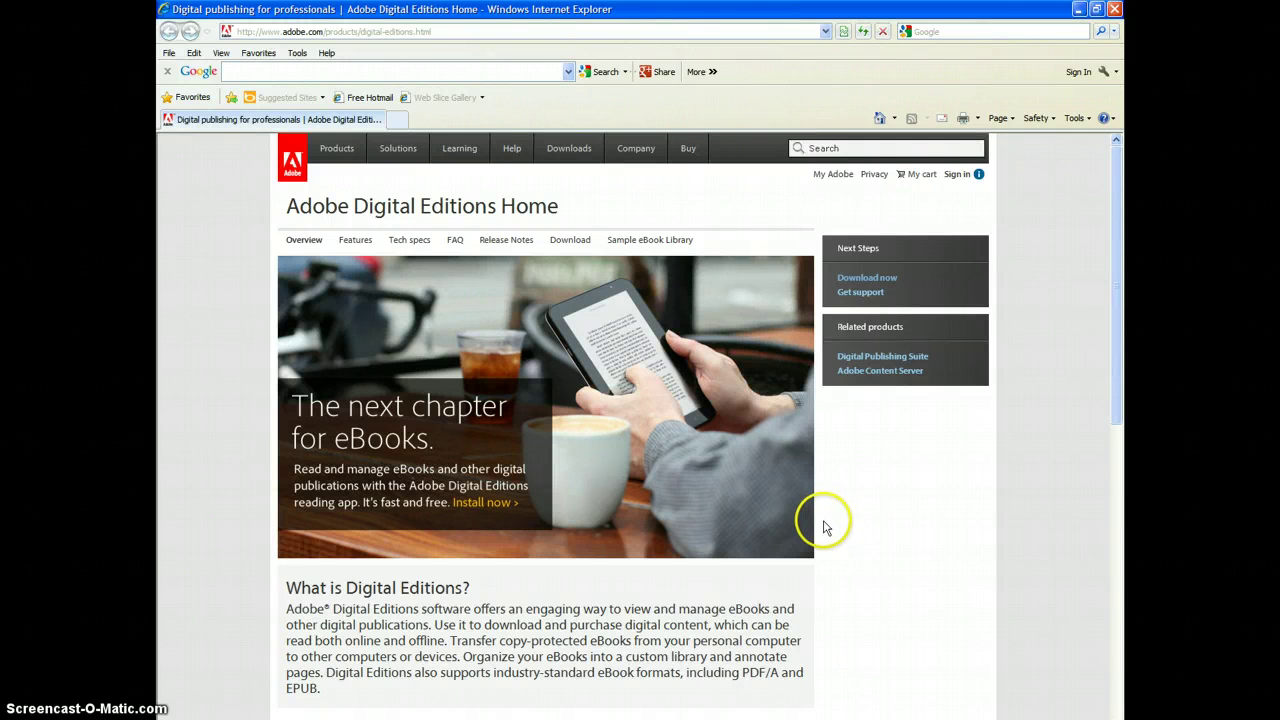
click(877, 281)
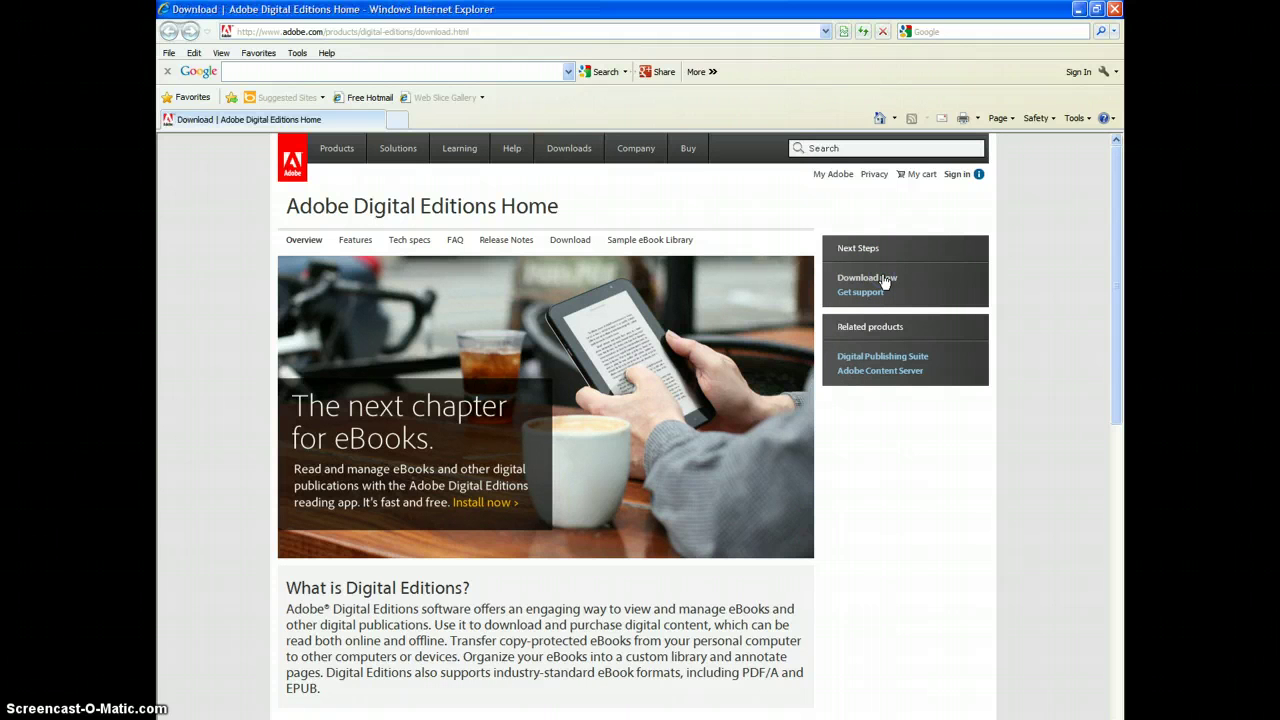
Step: Download the Windows (5.6 MB) installer for Adobe Digital Editions 2.0
click(805, 426)
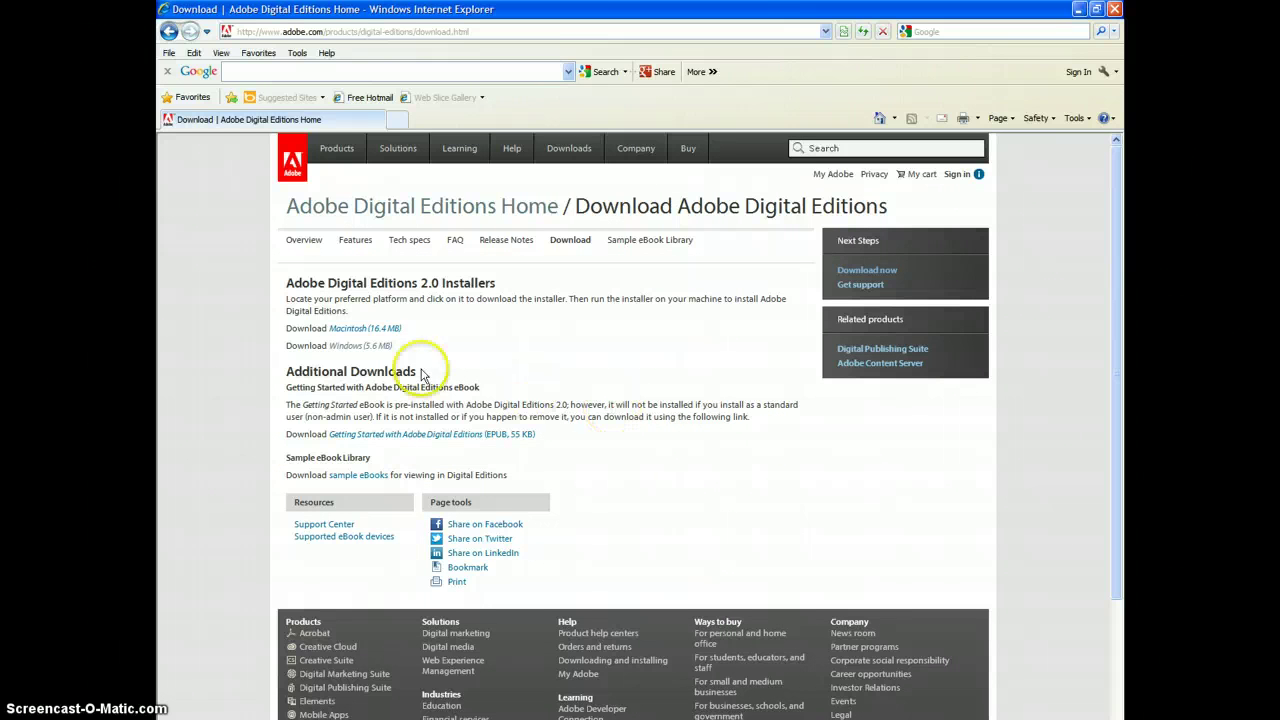
click(393, 348)
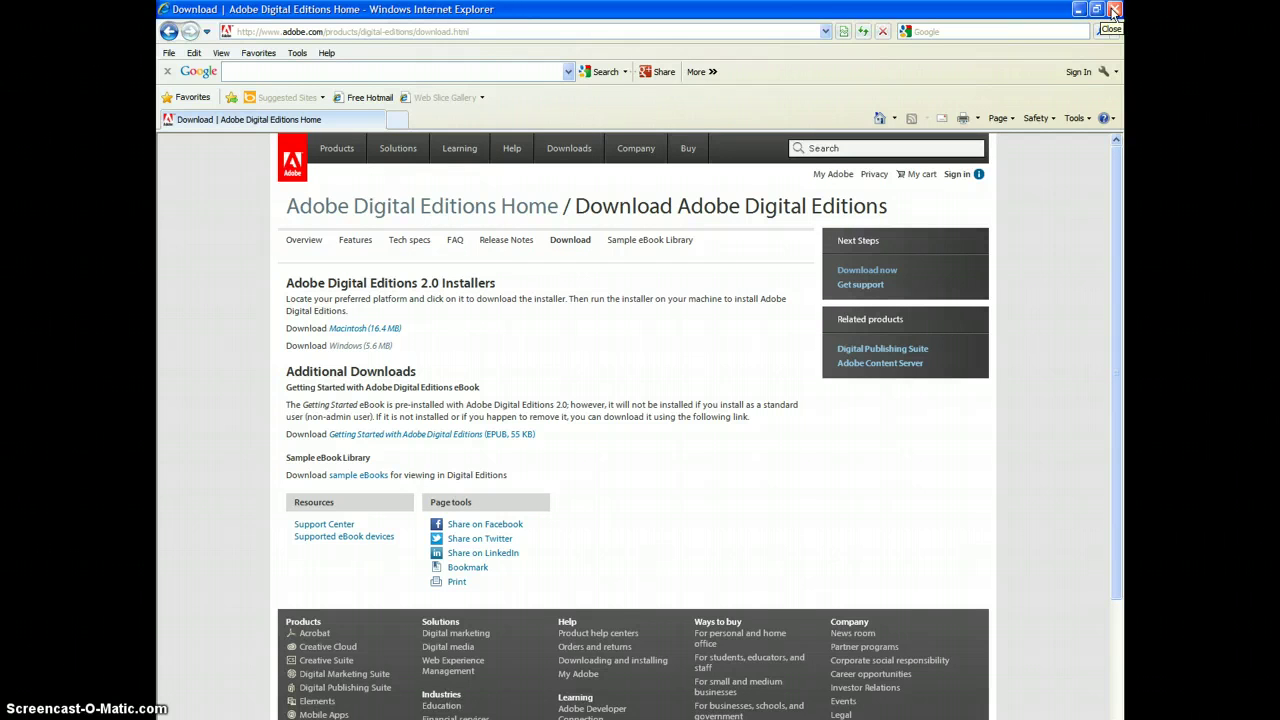
Step: Close the Adobe window and go back to Digital Media Home in the library catalog
click(1113, 10)
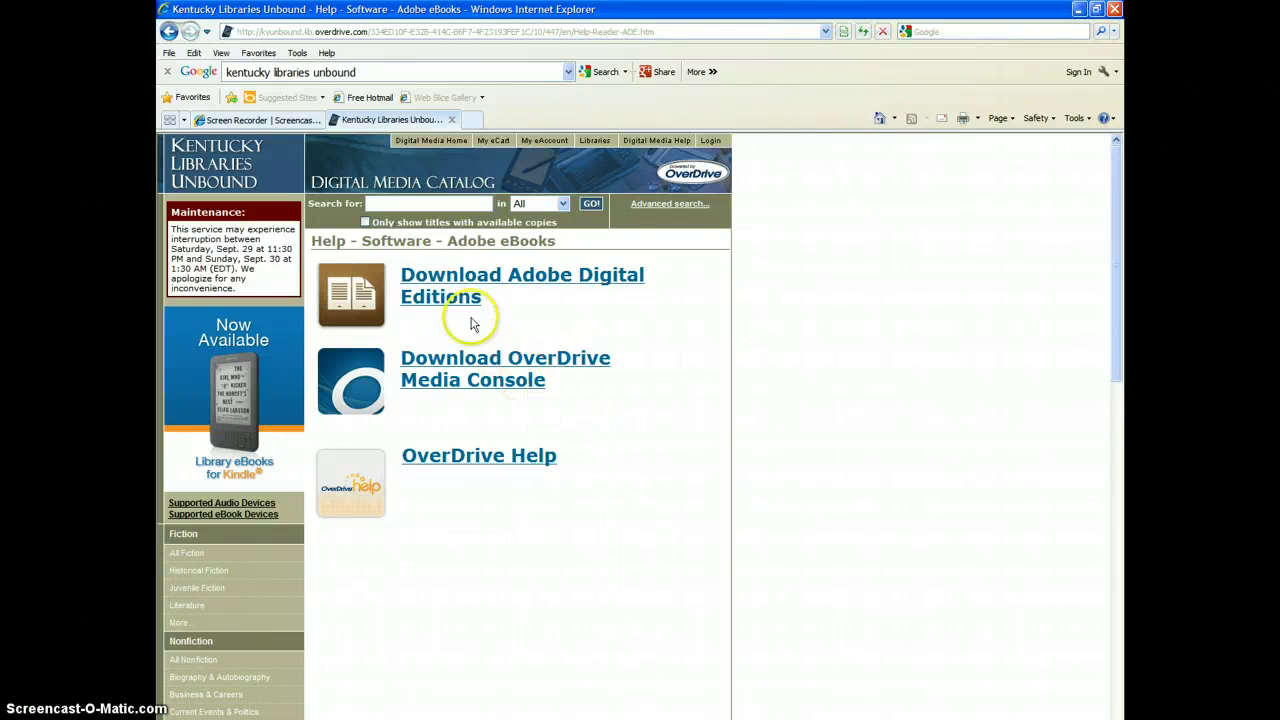
click(437, 140)
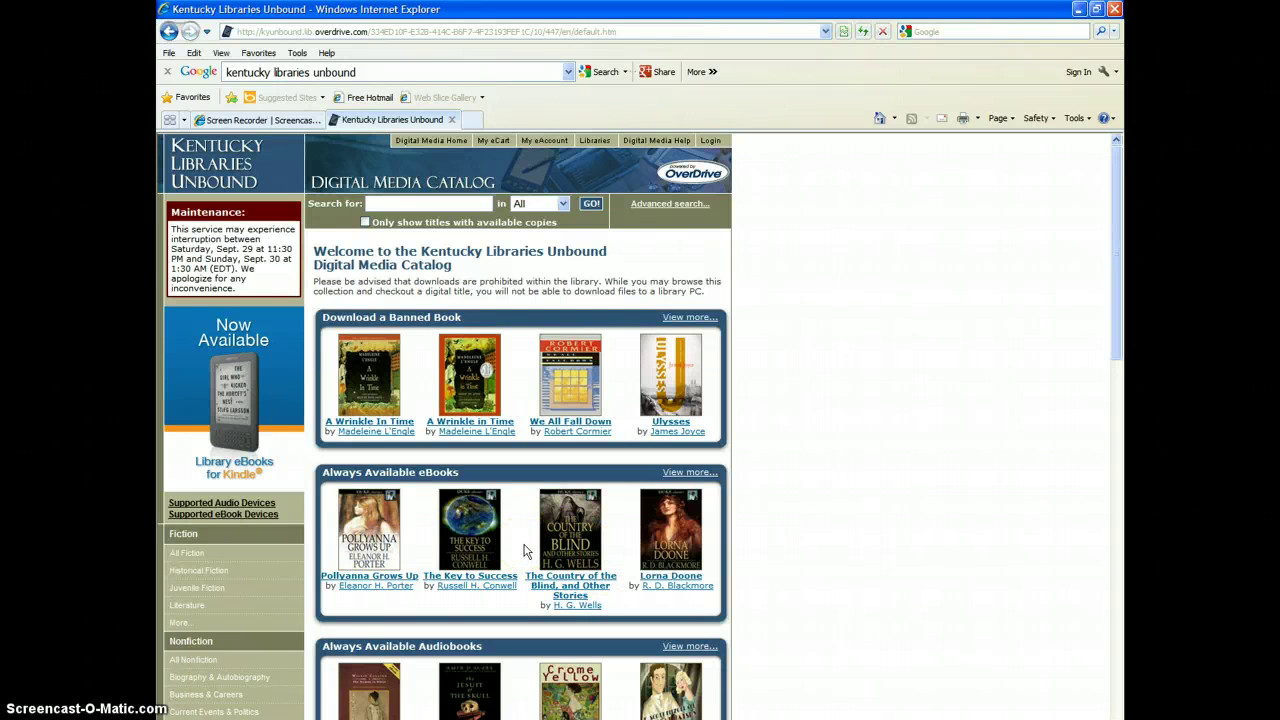
scroll(527, 550, down, 3)
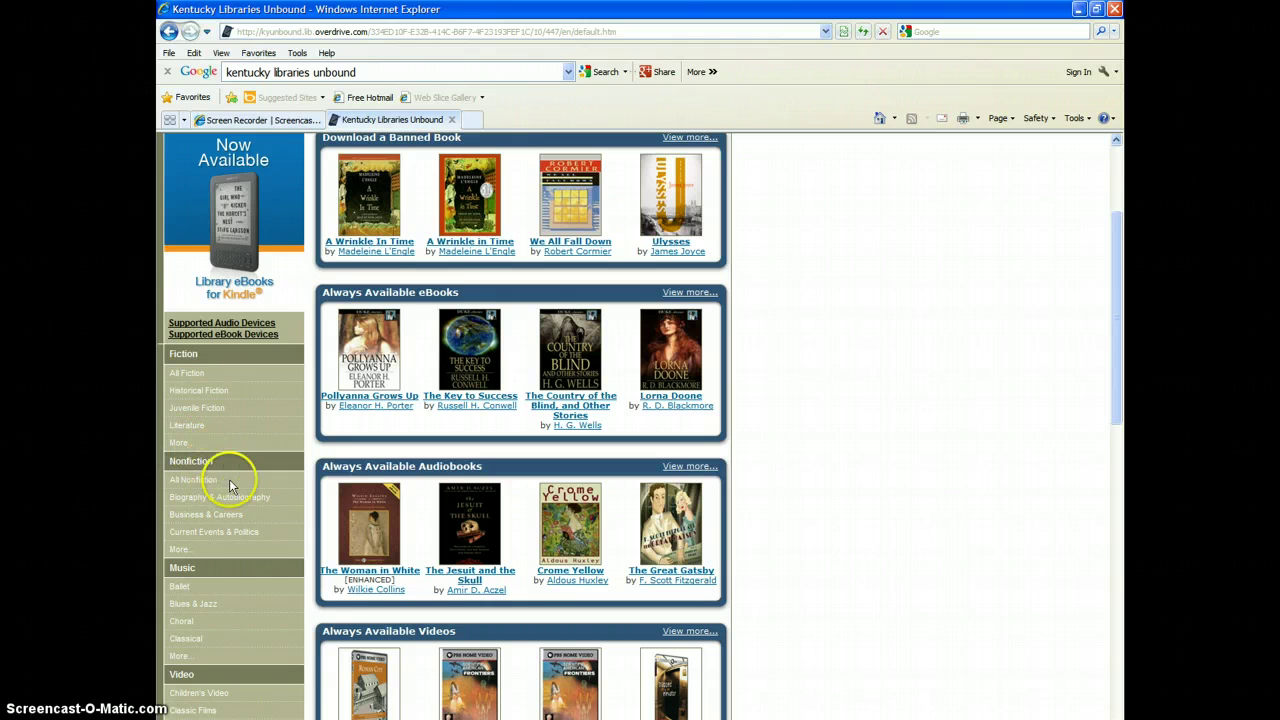
scroll(244, 521, down, 5)
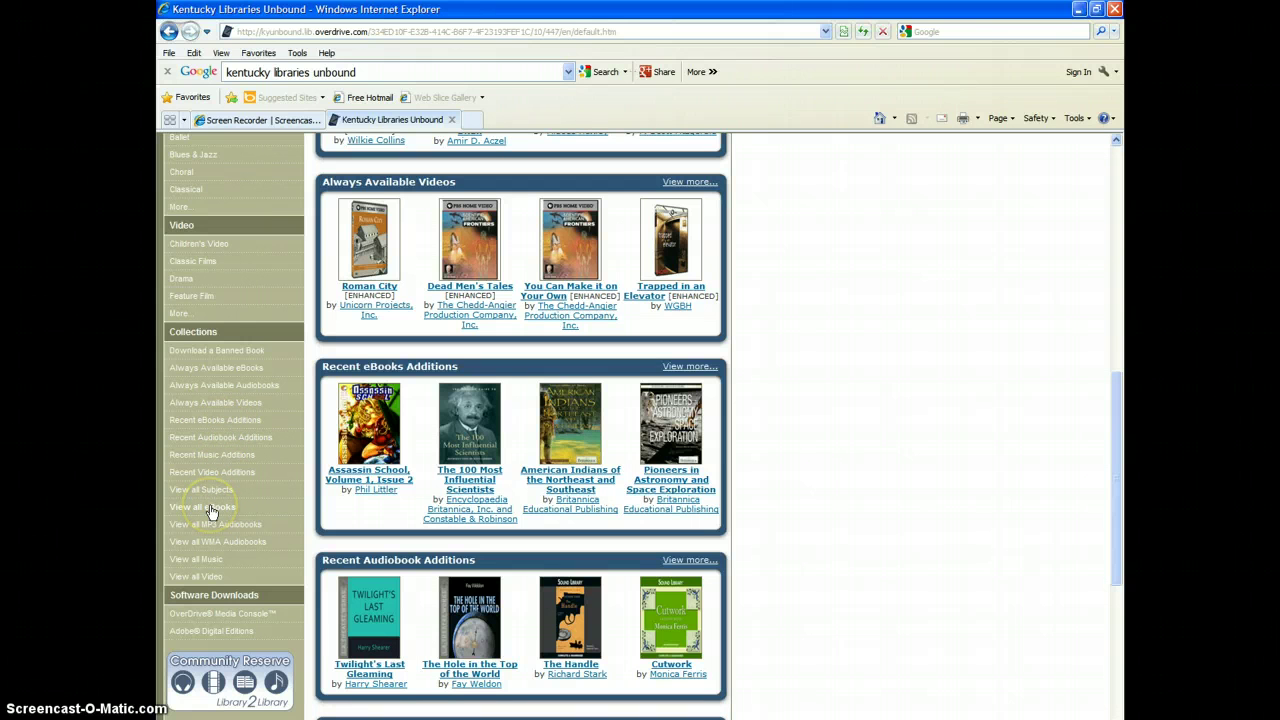
Step: Show all 12216 catalog eBooks, sorted by date added, using 'View all eBooks' under Collections
click(209, 507)
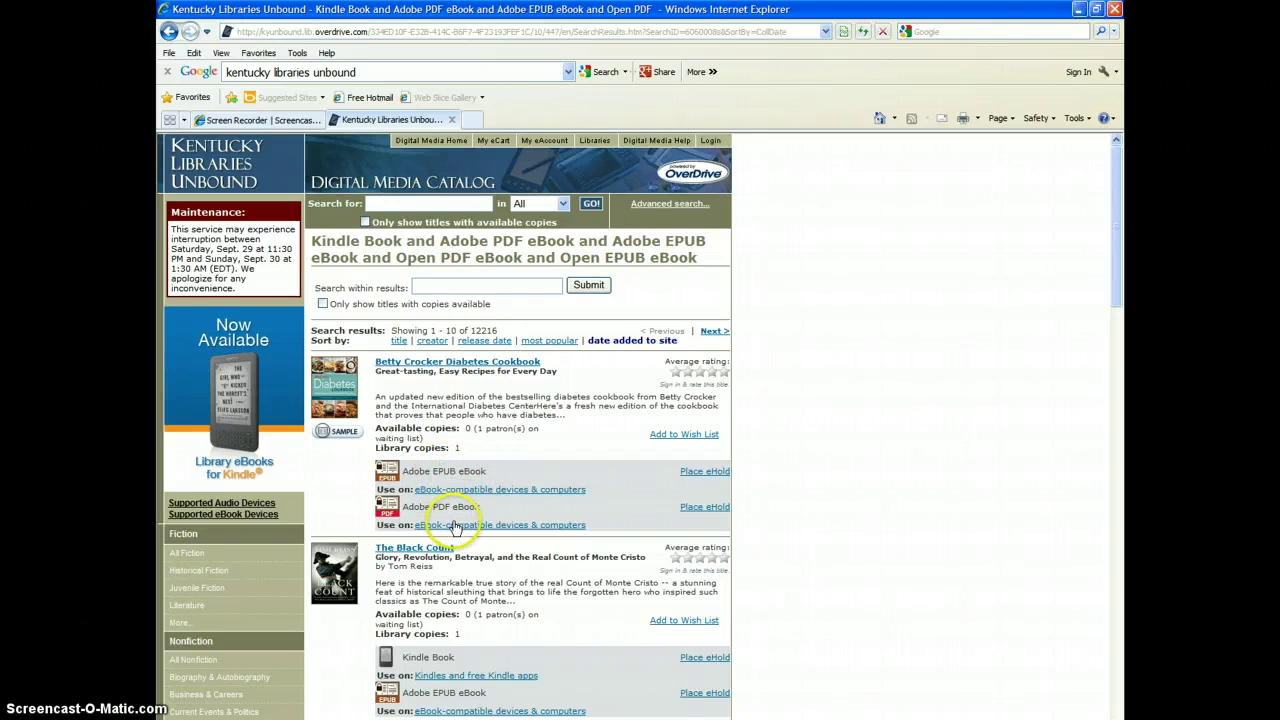
scroll(457, 514, down, 3)
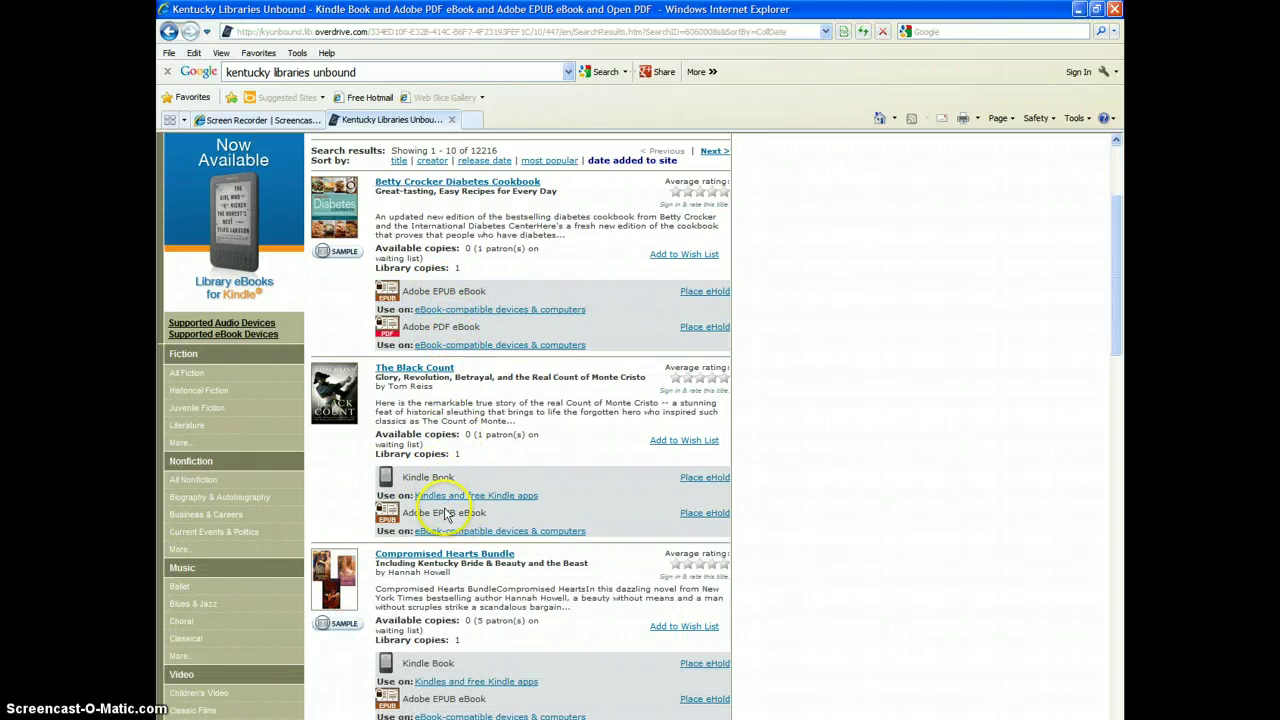
scroll(474, 458, up, 3)
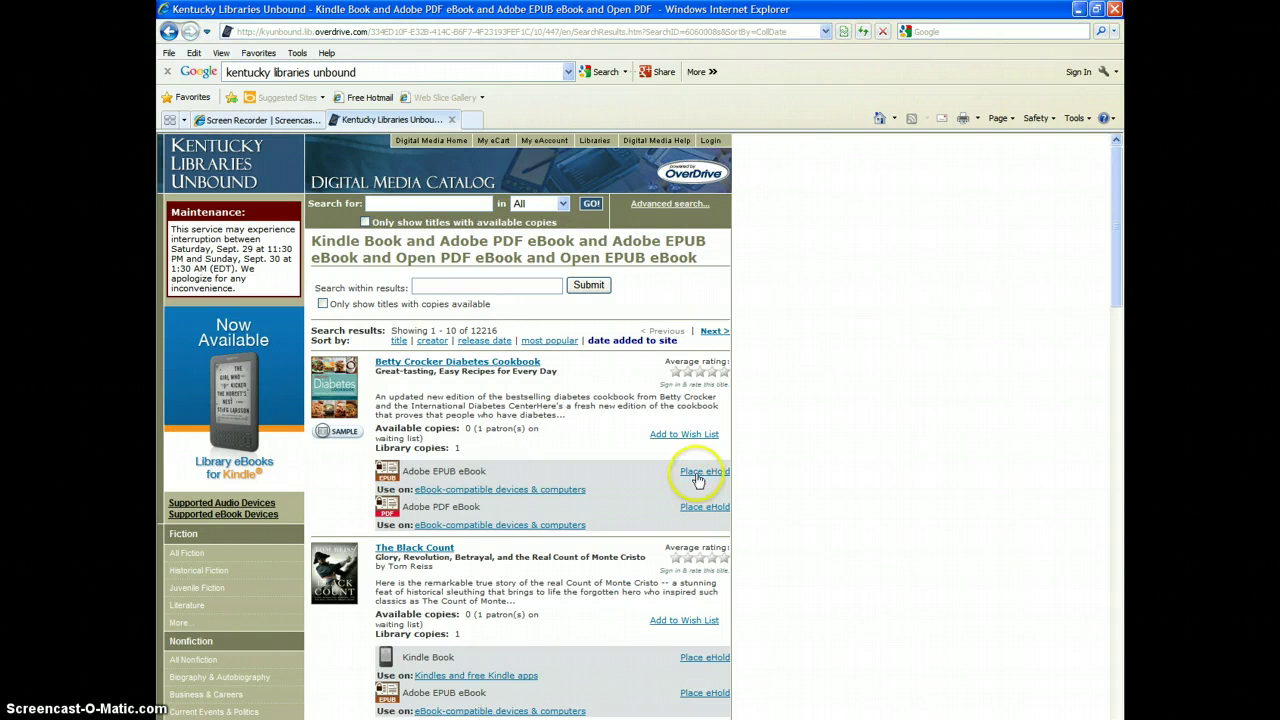
click(704, 472)
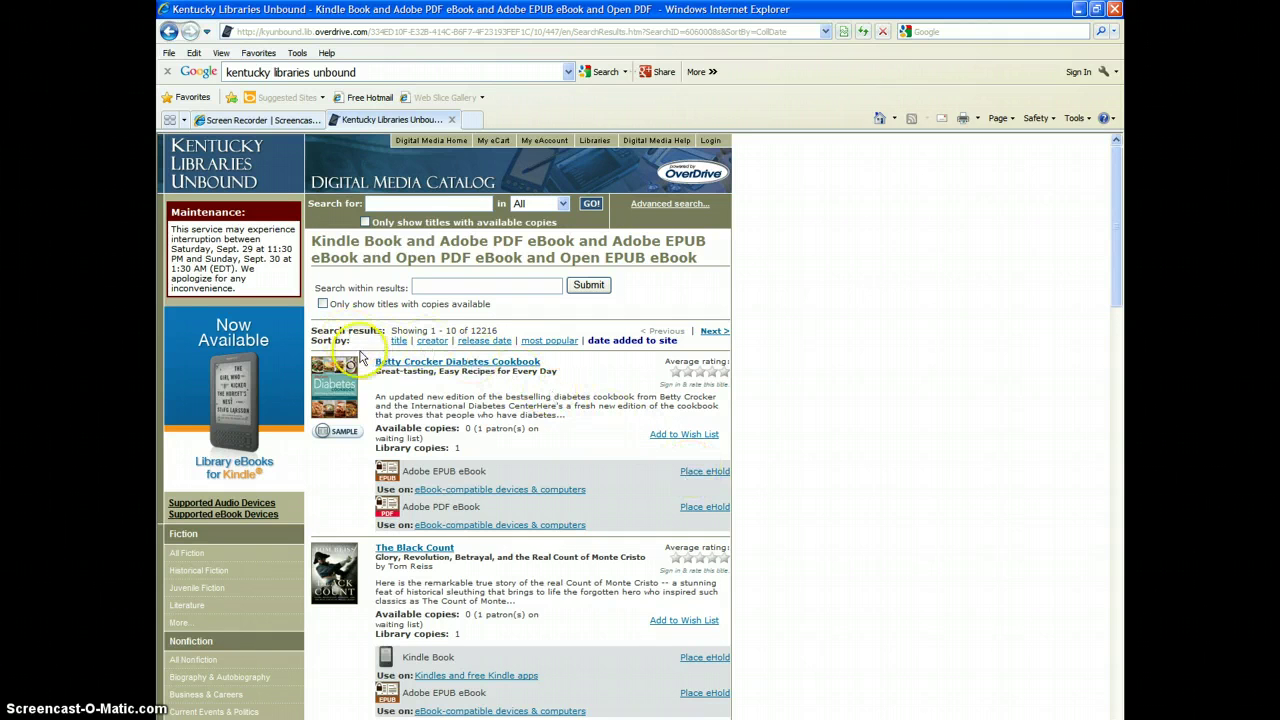
Step: Filter the eBook results with 'Only show titles with copies available', leaving 6064 titles
click(323, 304)
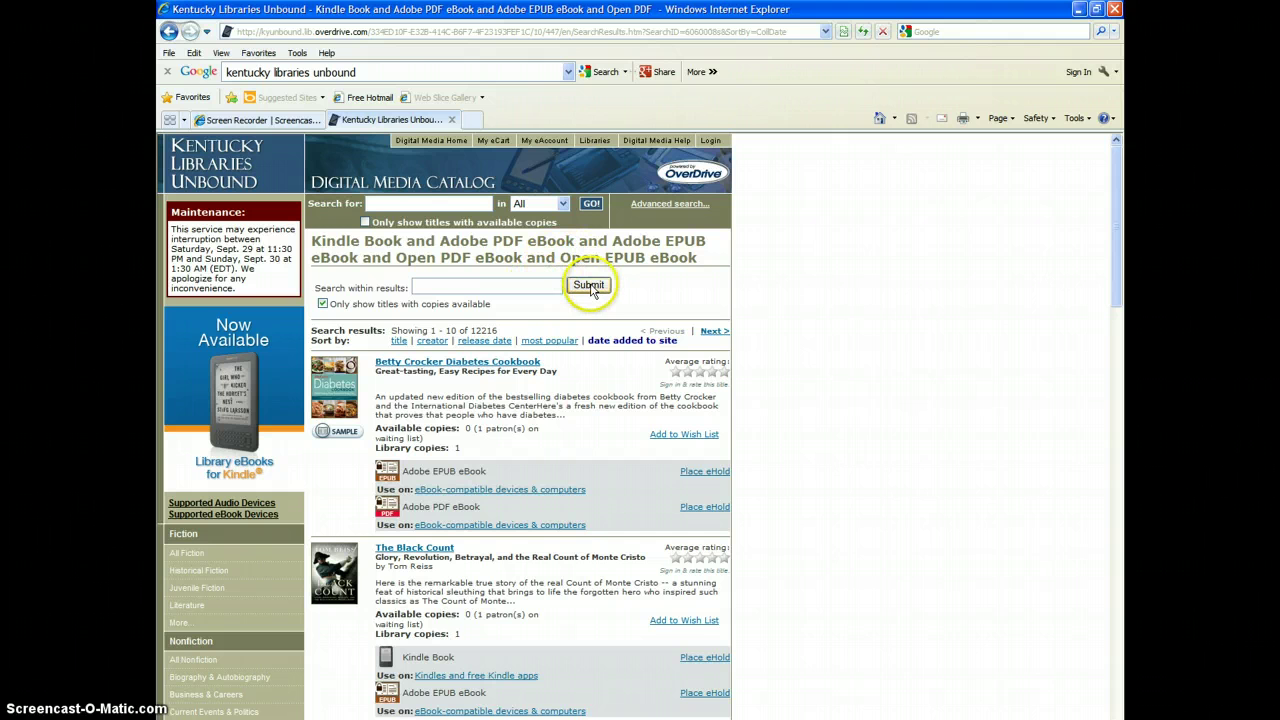
click(591, 288)
click(591, 288)
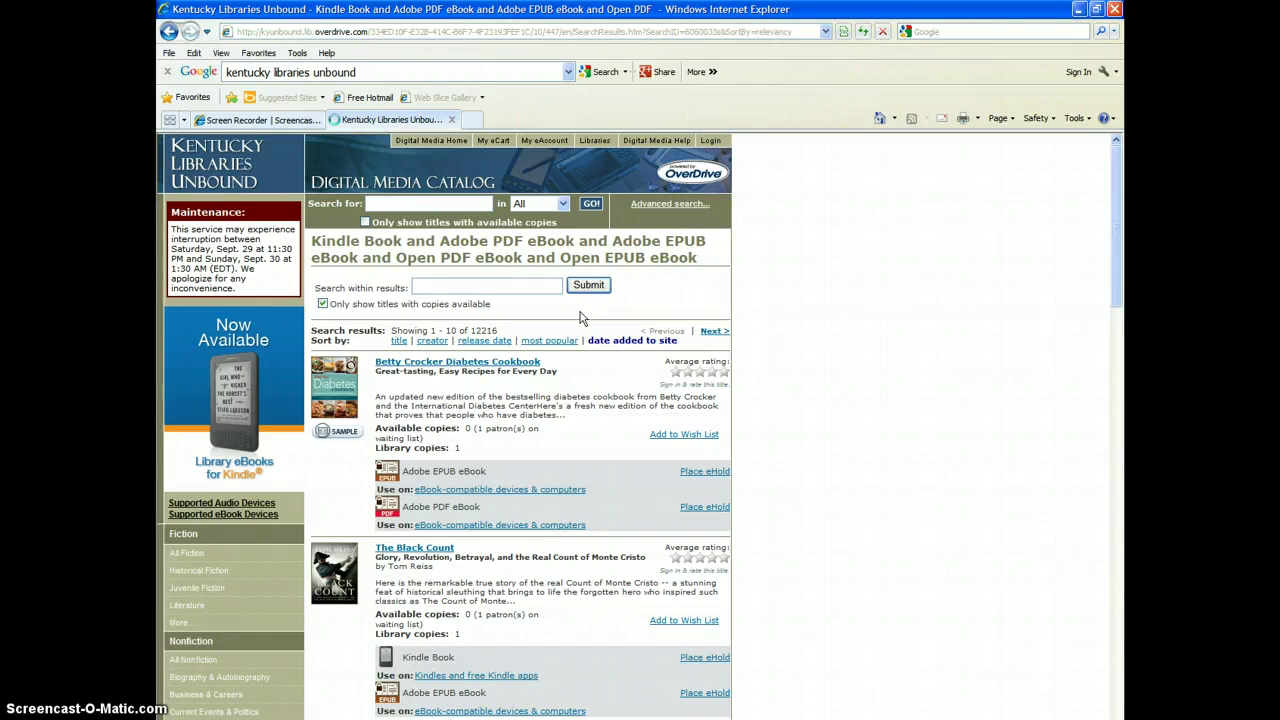
click(484, 340)
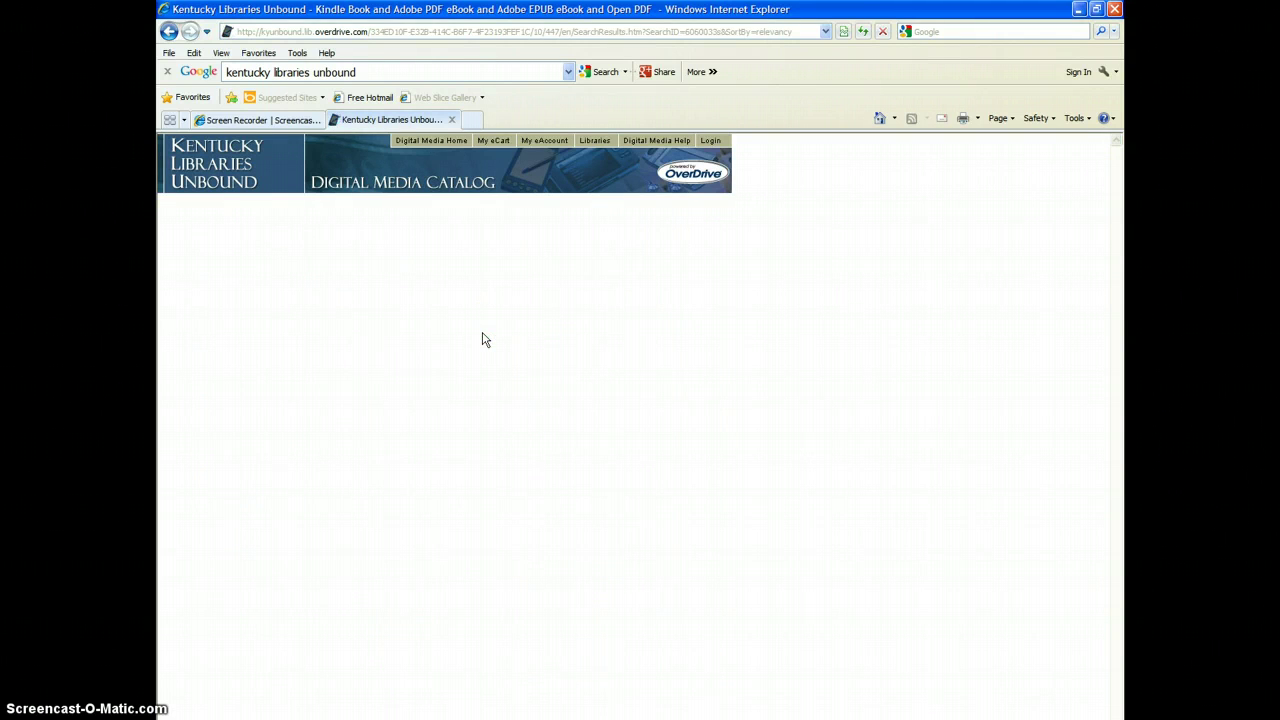
click(513, 347)
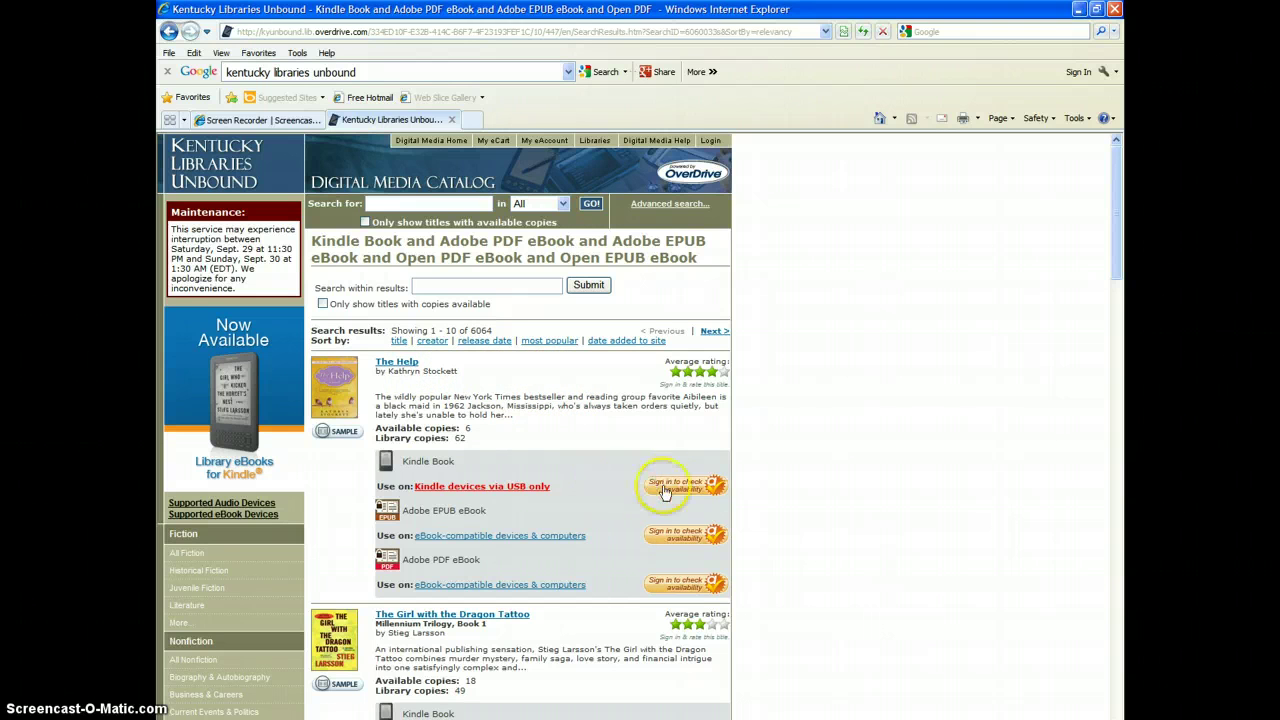
mouse_move(668, 488)
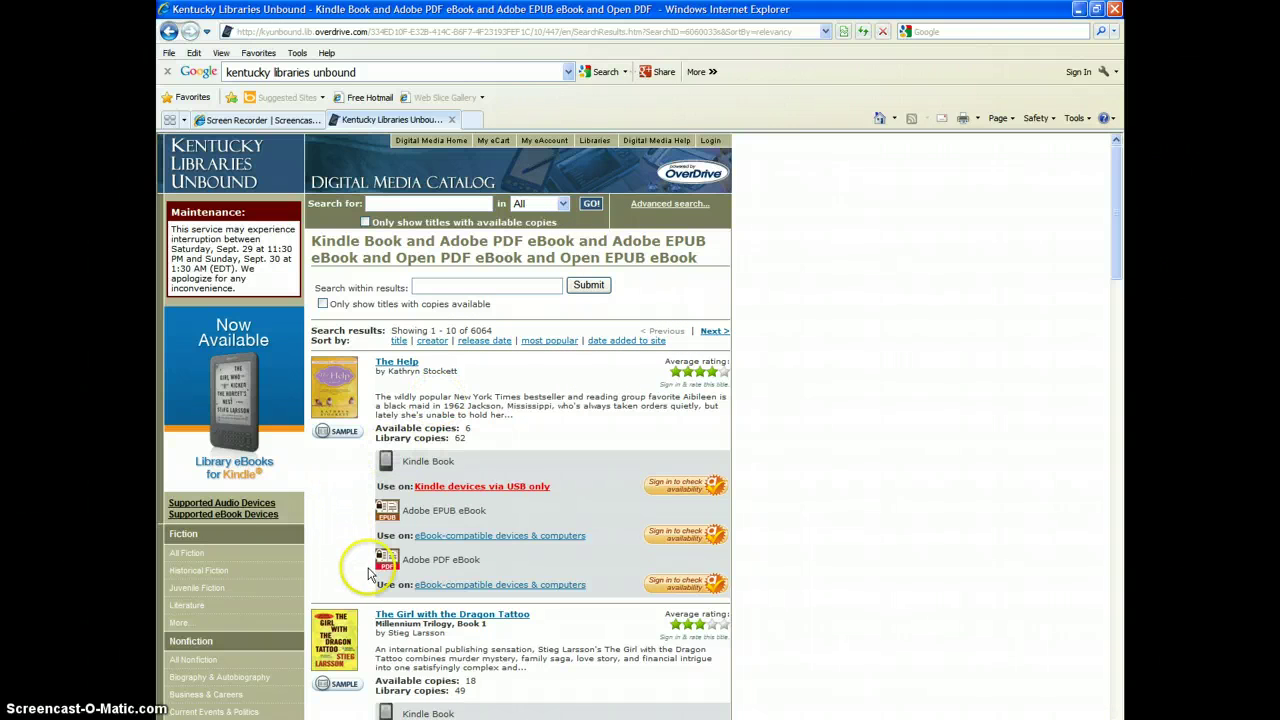
Step: From Always Available eBooks, add the Adobe EPUB edition of The $30,000 Bequest to the eCart
scroll(368, 573, down, 8)
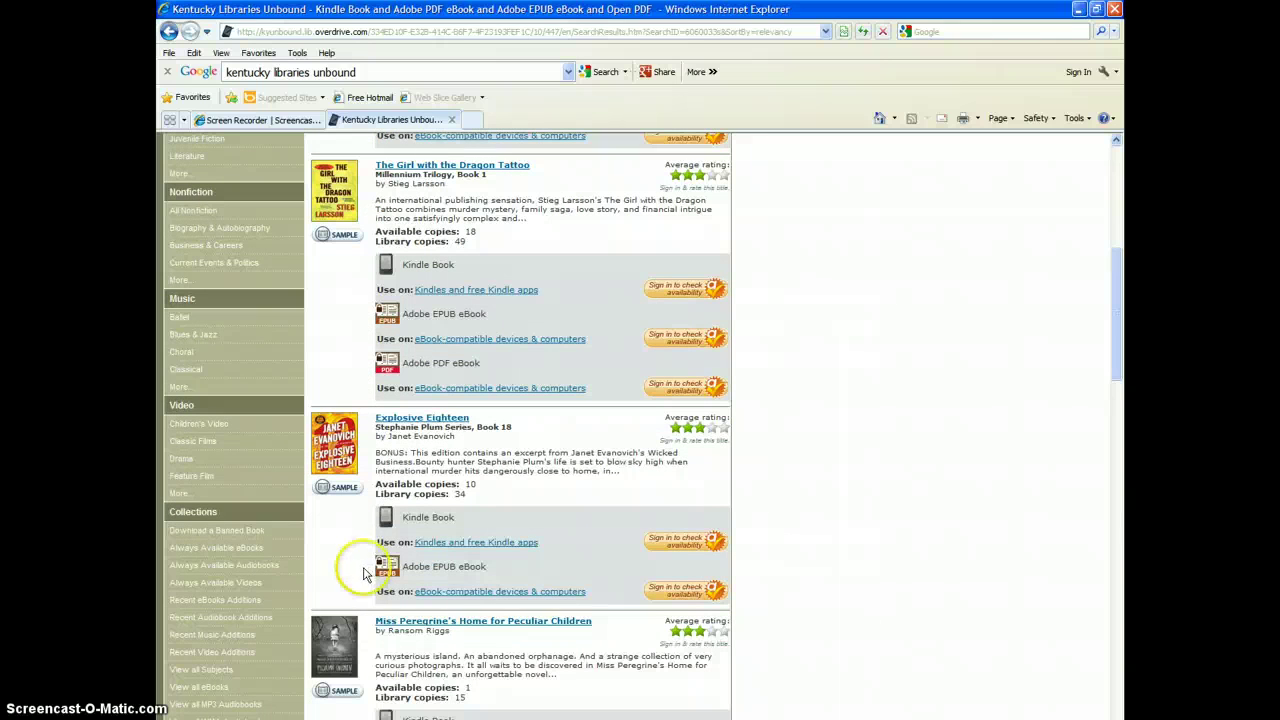
click(249, 550)
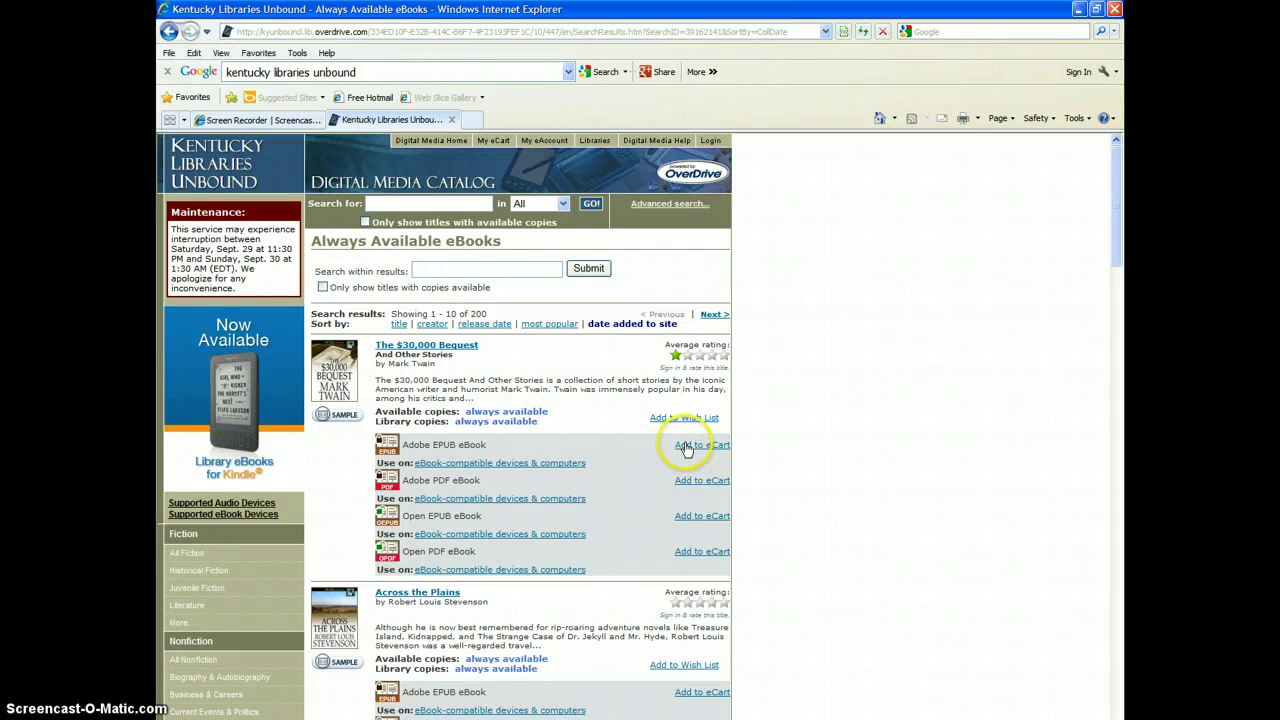
click(686, 449)
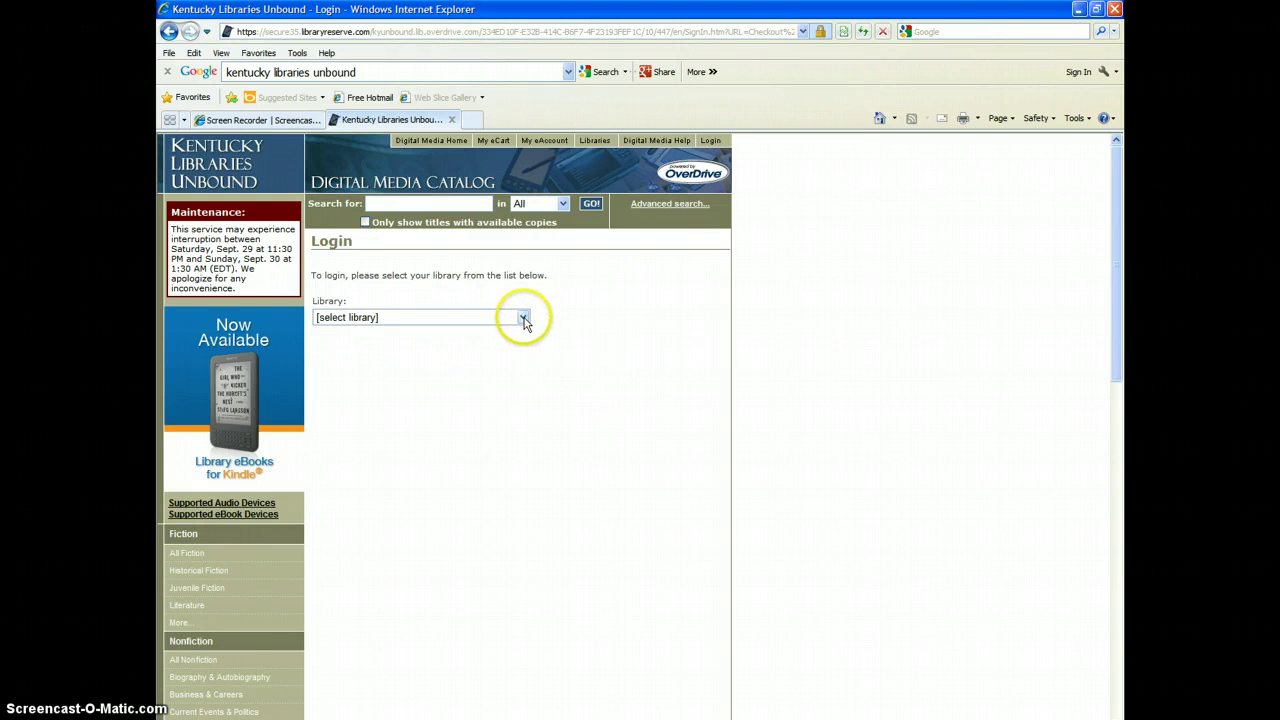
Step: Log in with Logan County Public Library as home library, entering the library card number
click(522, 318)
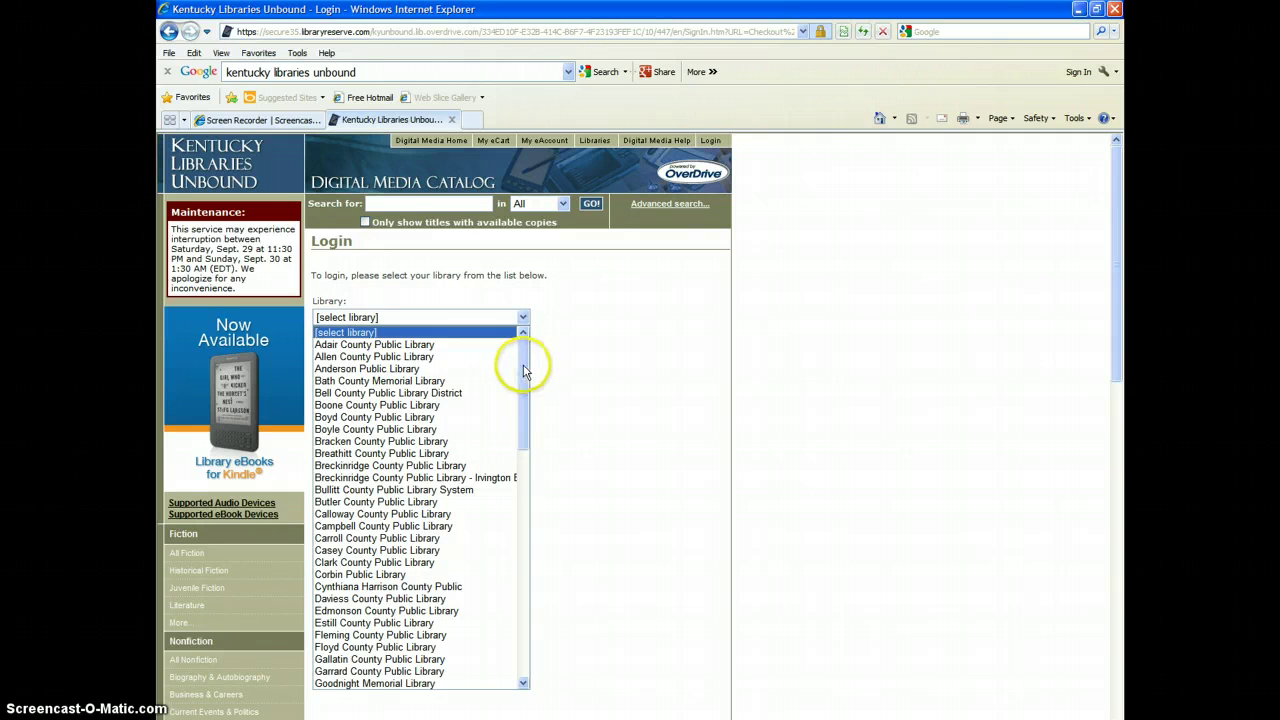
drag(524, 370, 518, 468)
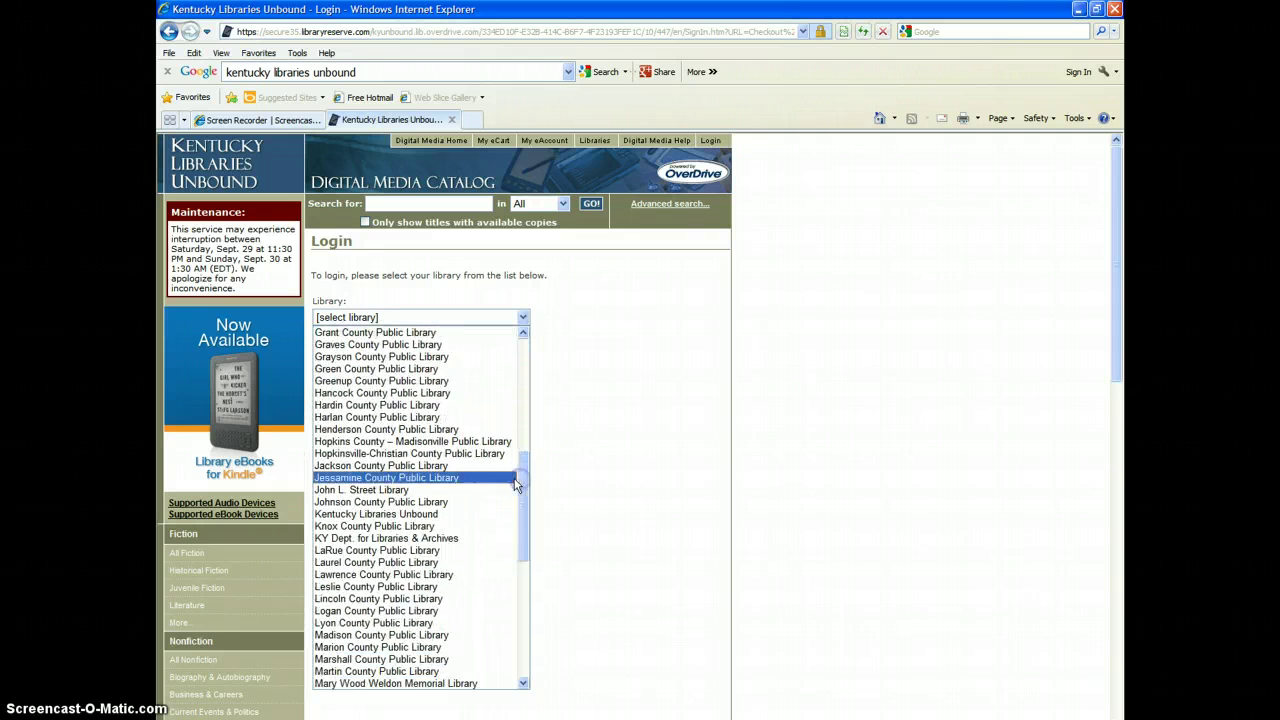
click(386, 611)
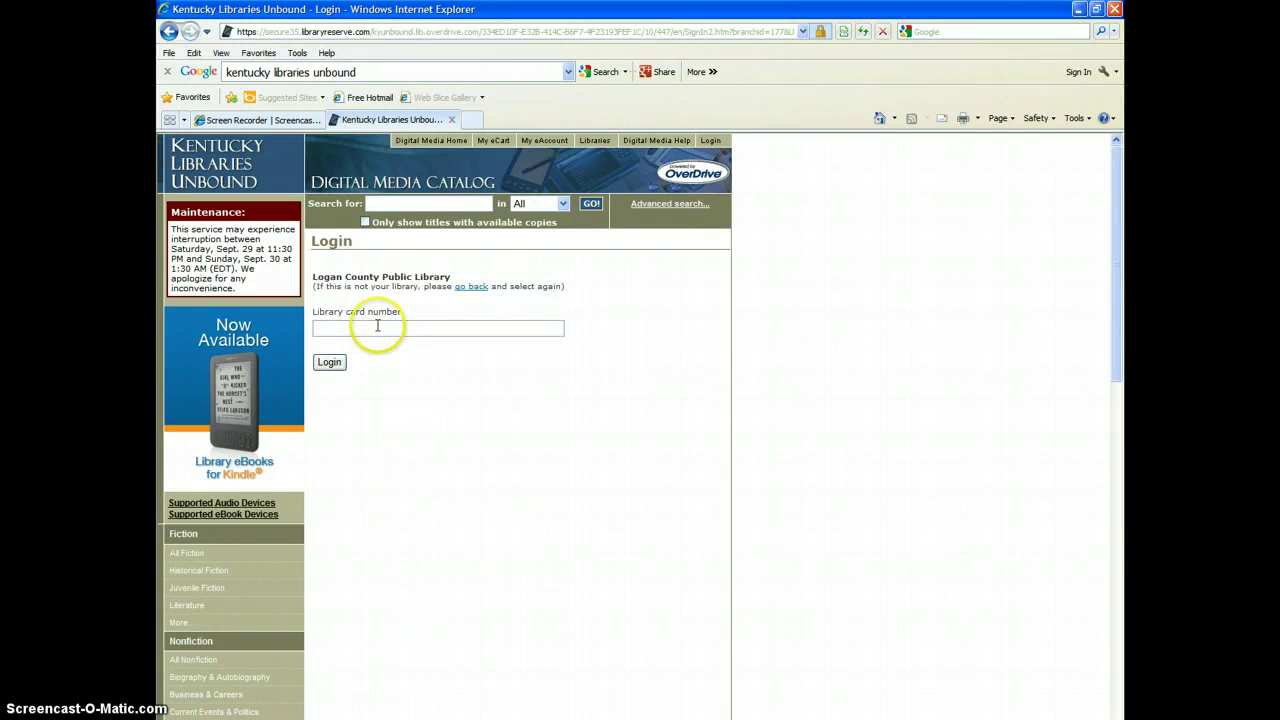
click(377, 324)
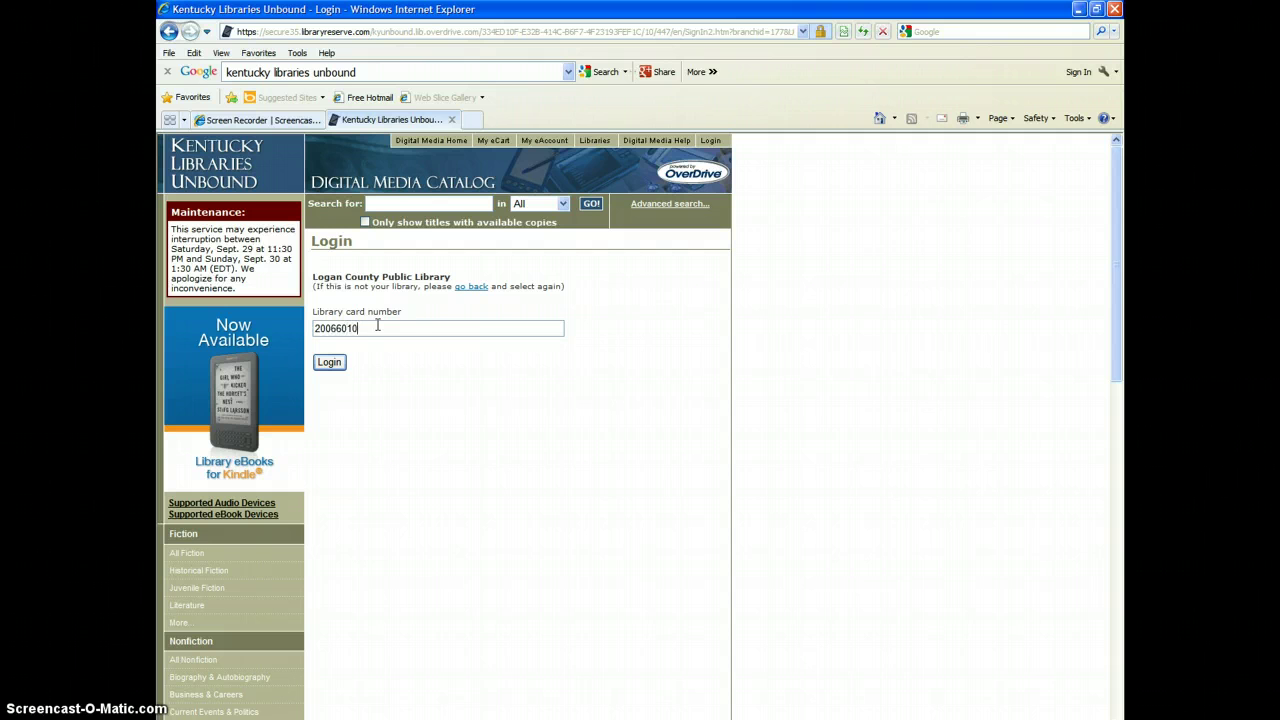
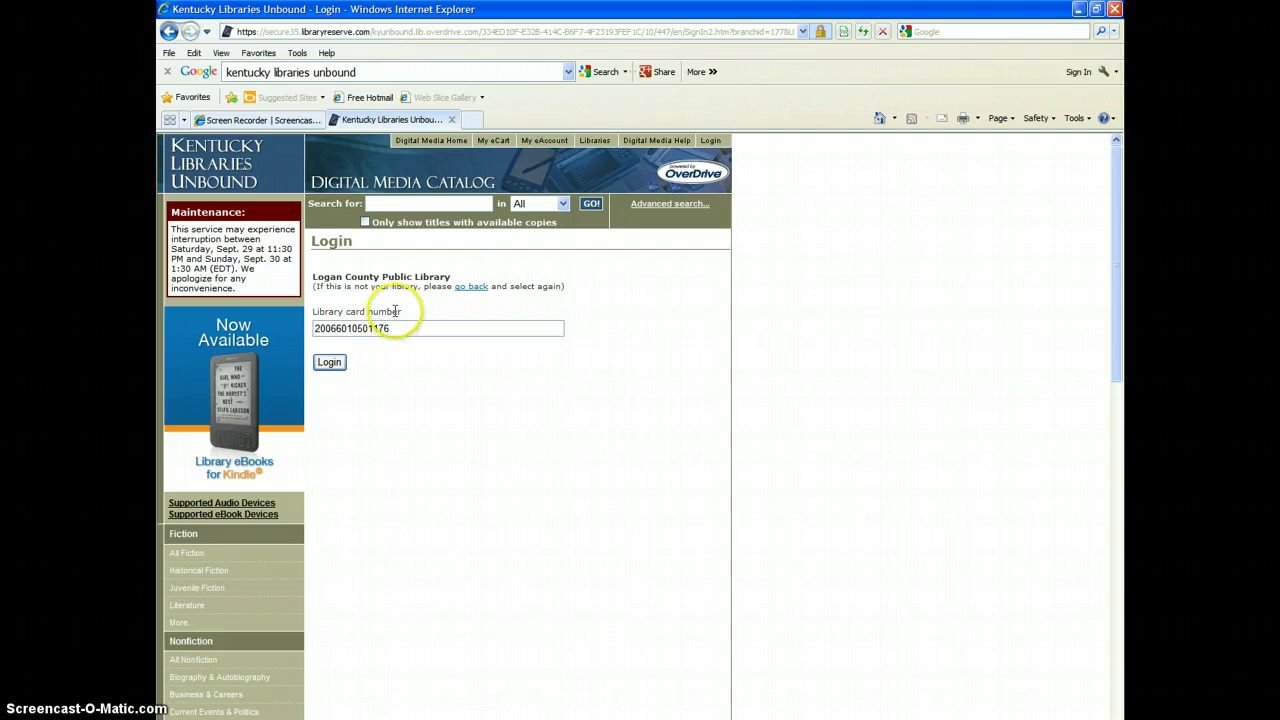
click(331, 364)
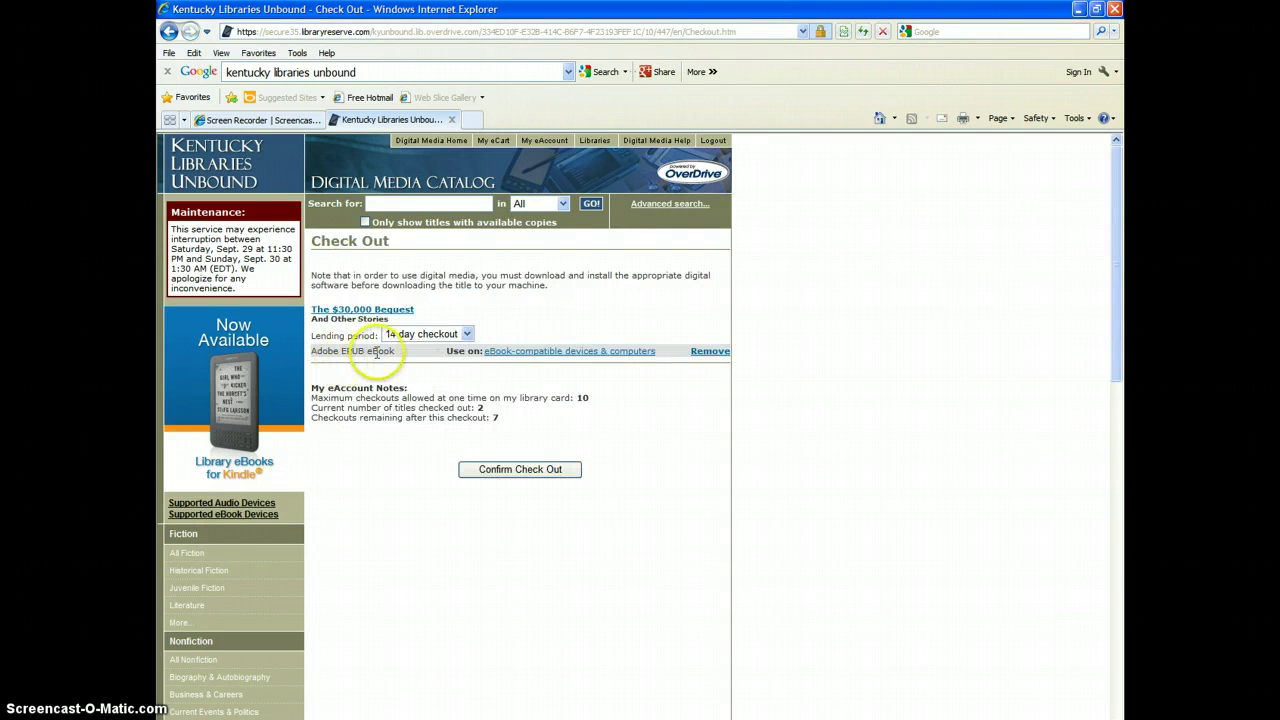
Step: Check out The $30,000 Bequest with the 14-day lending period
click(466, 336)
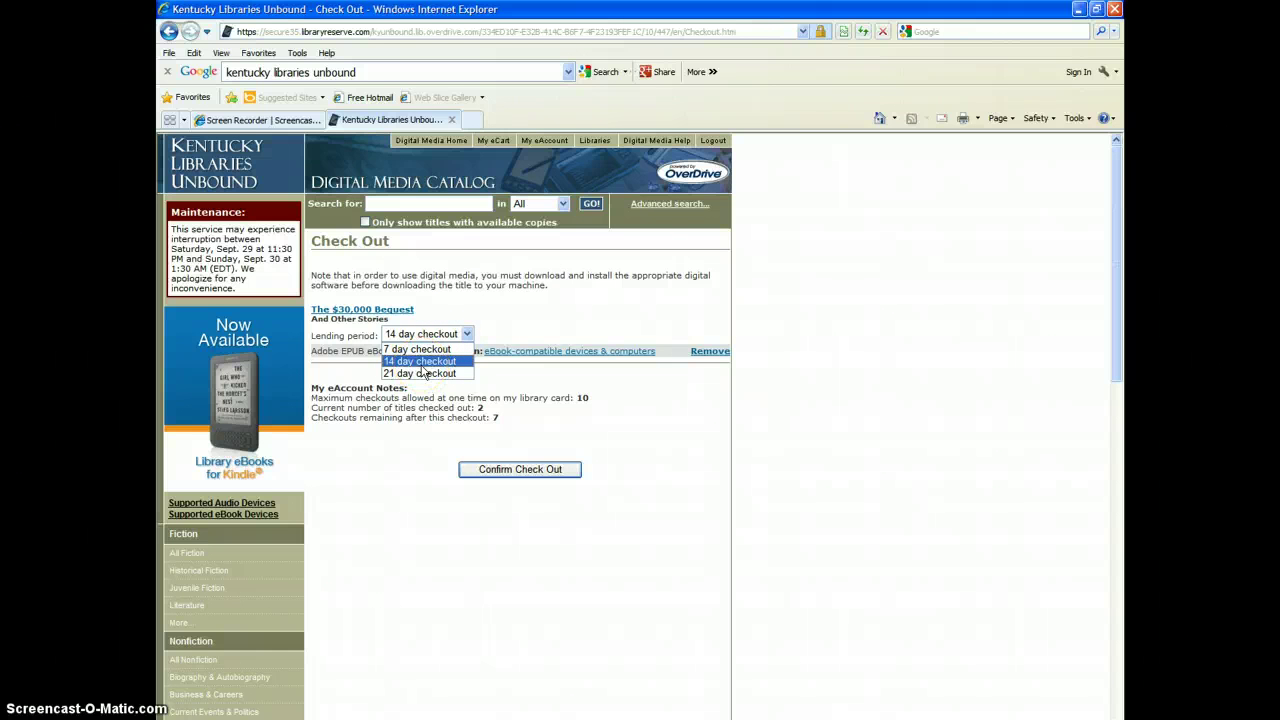
click(423, 365)
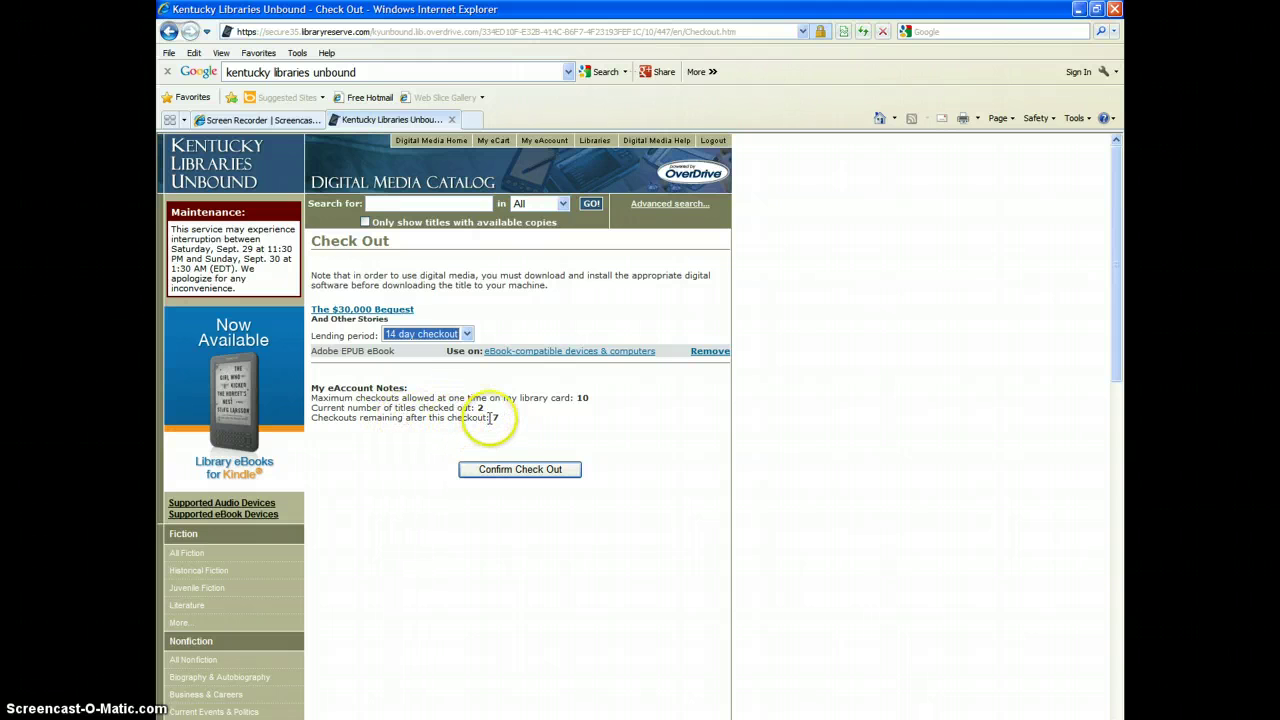
click(531, 474)
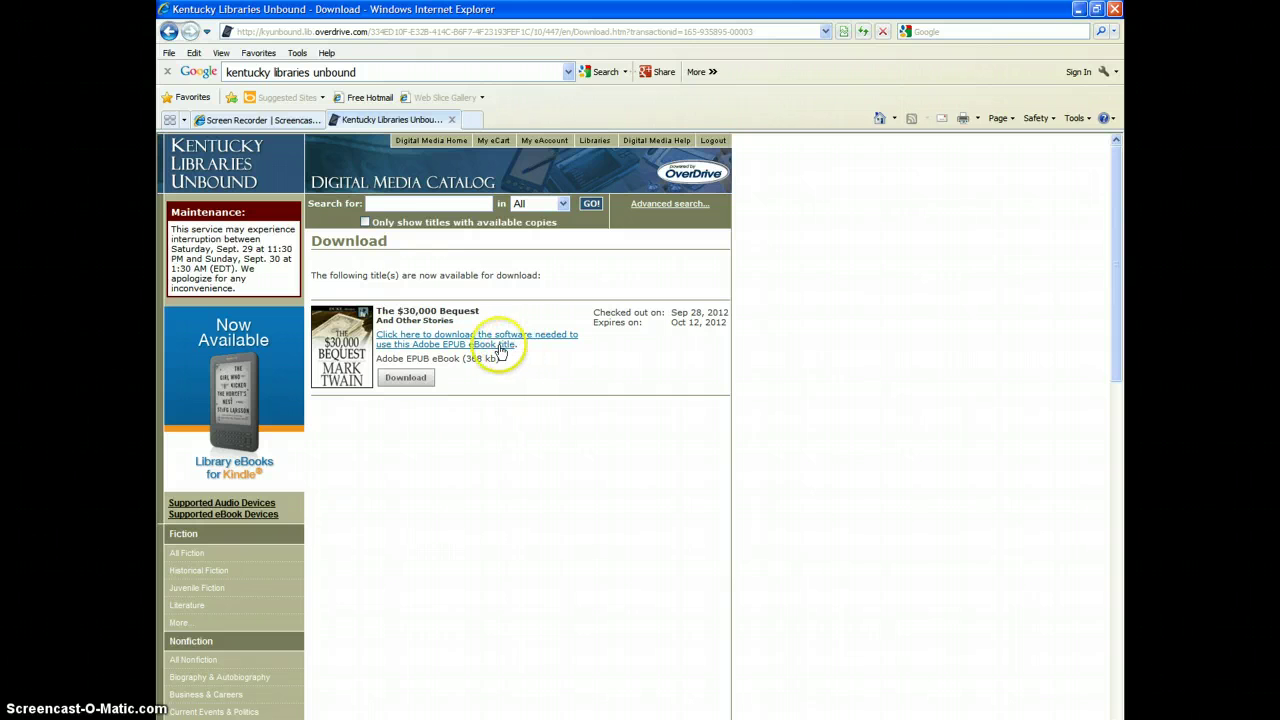
click(416, 381)
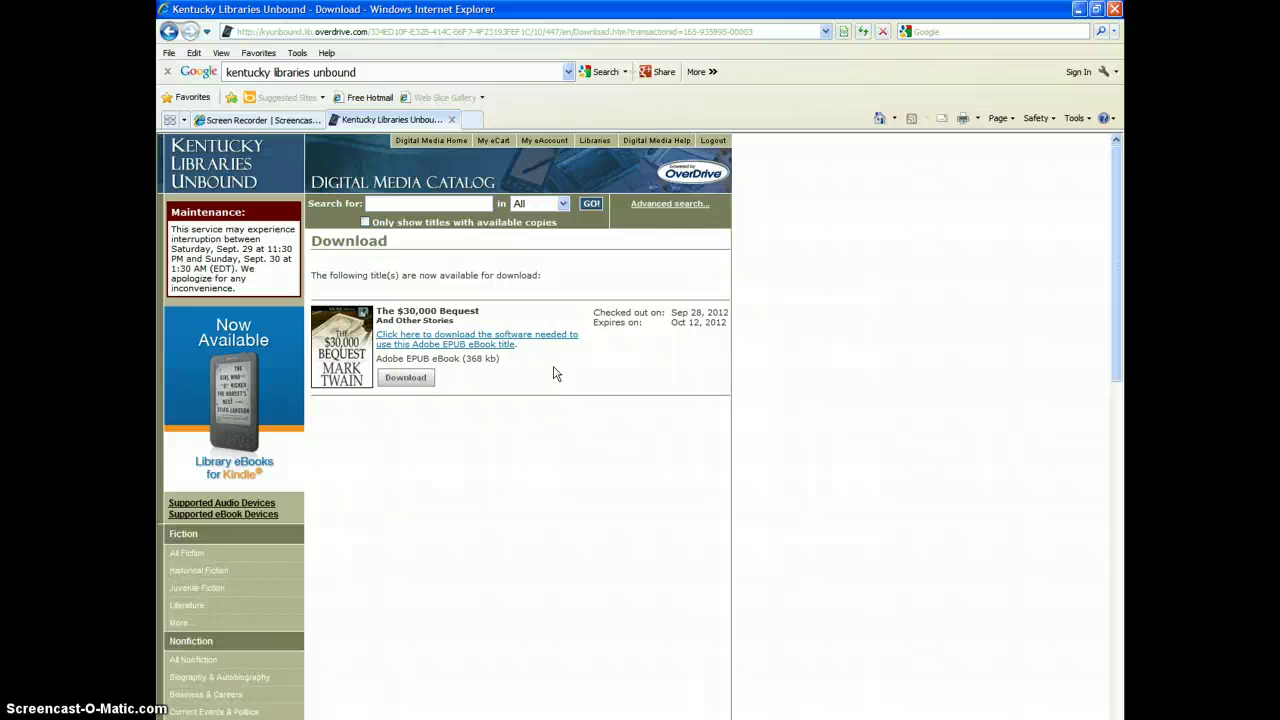
click(330, 535)
click(428, 549)
click(668, 205)
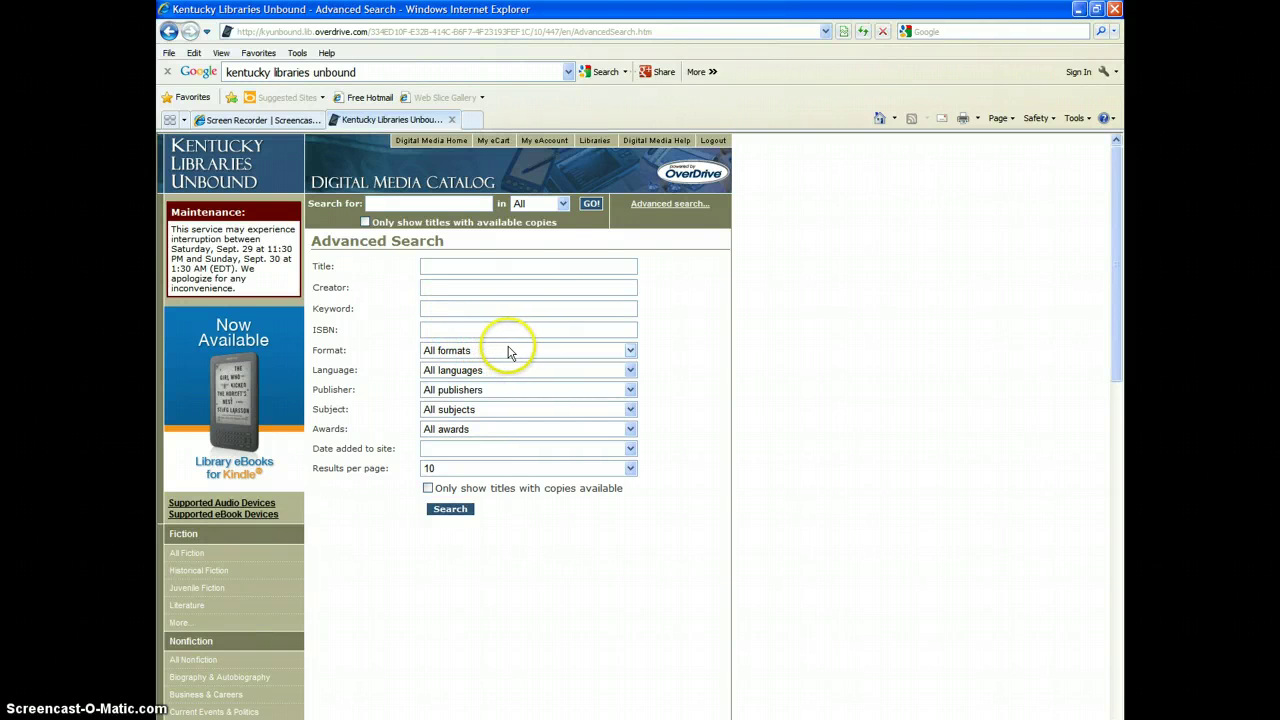
Step: Set the advanced search format to Adobe EPUB eBook with 10 results per page
click(508, 351)
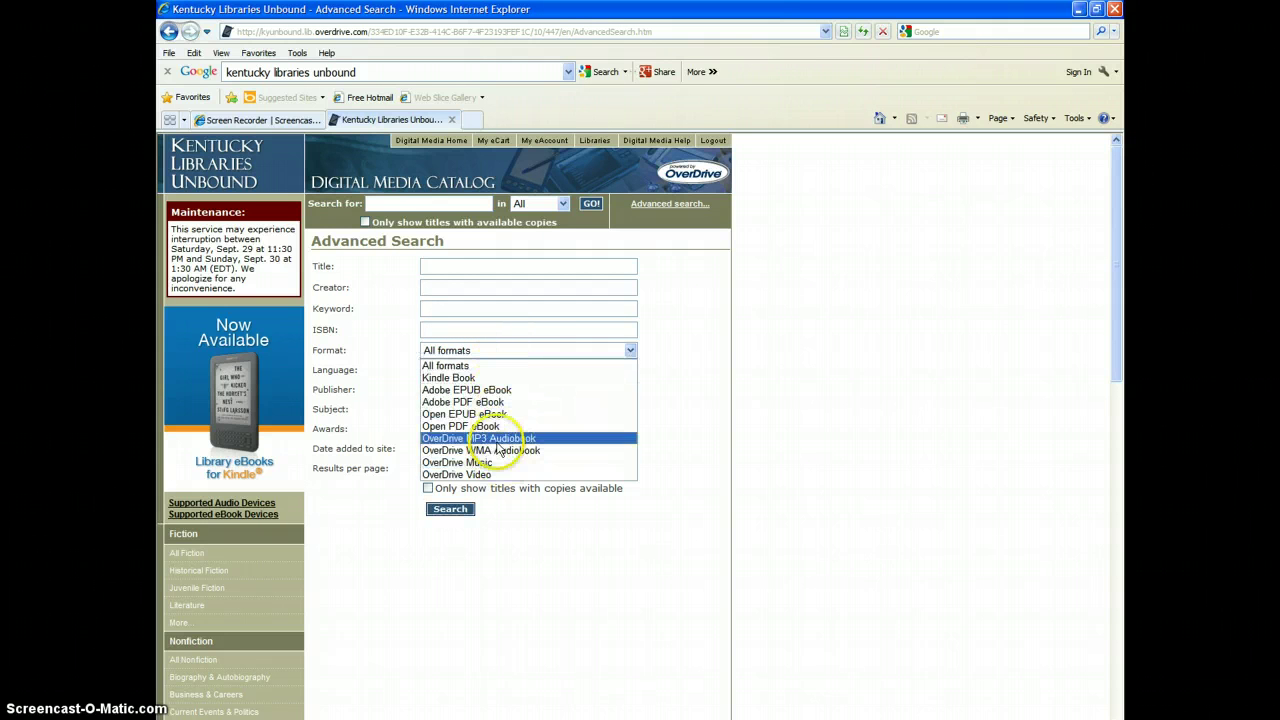
click(497, 390)
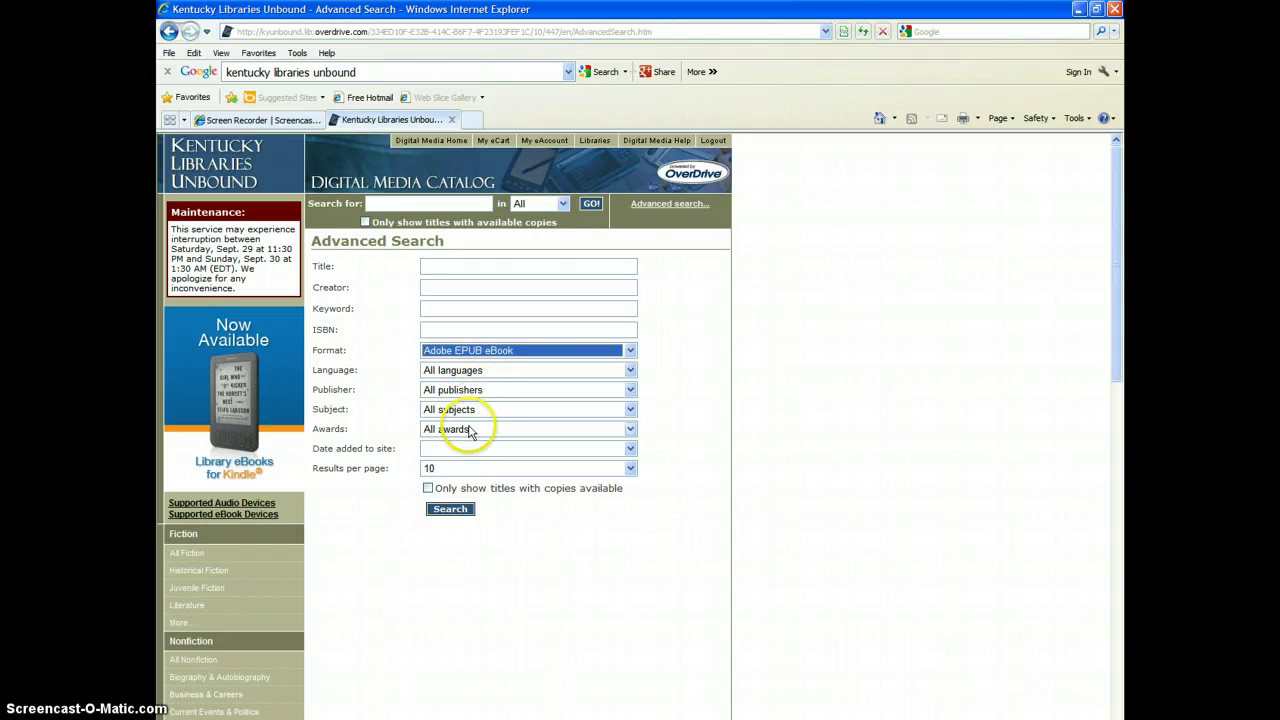
click(457, 449)
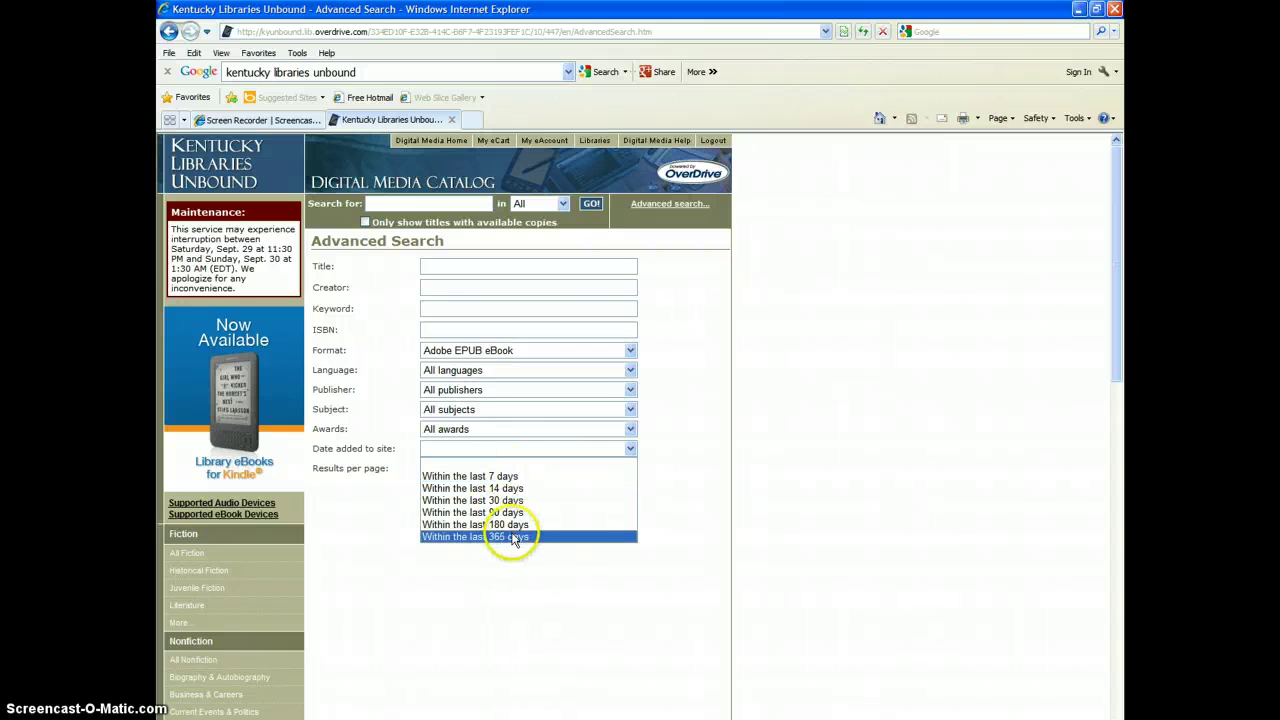
click(694, 511)
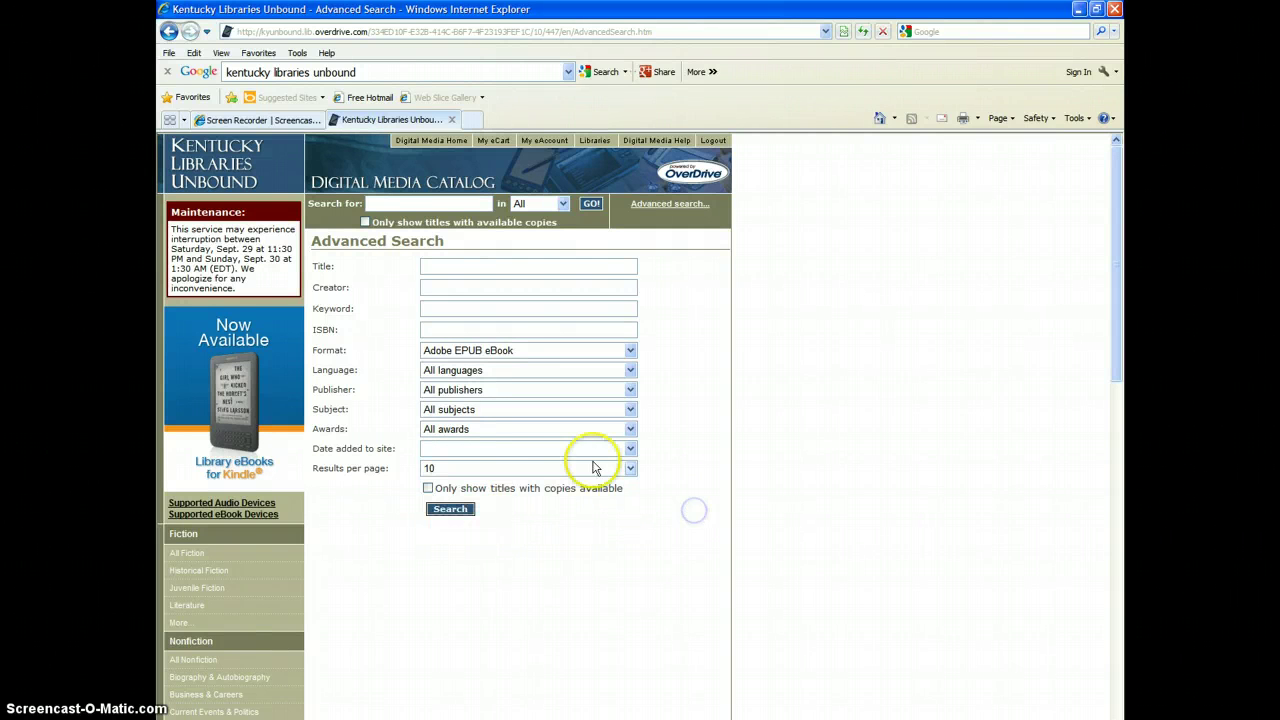
click(559, 470)
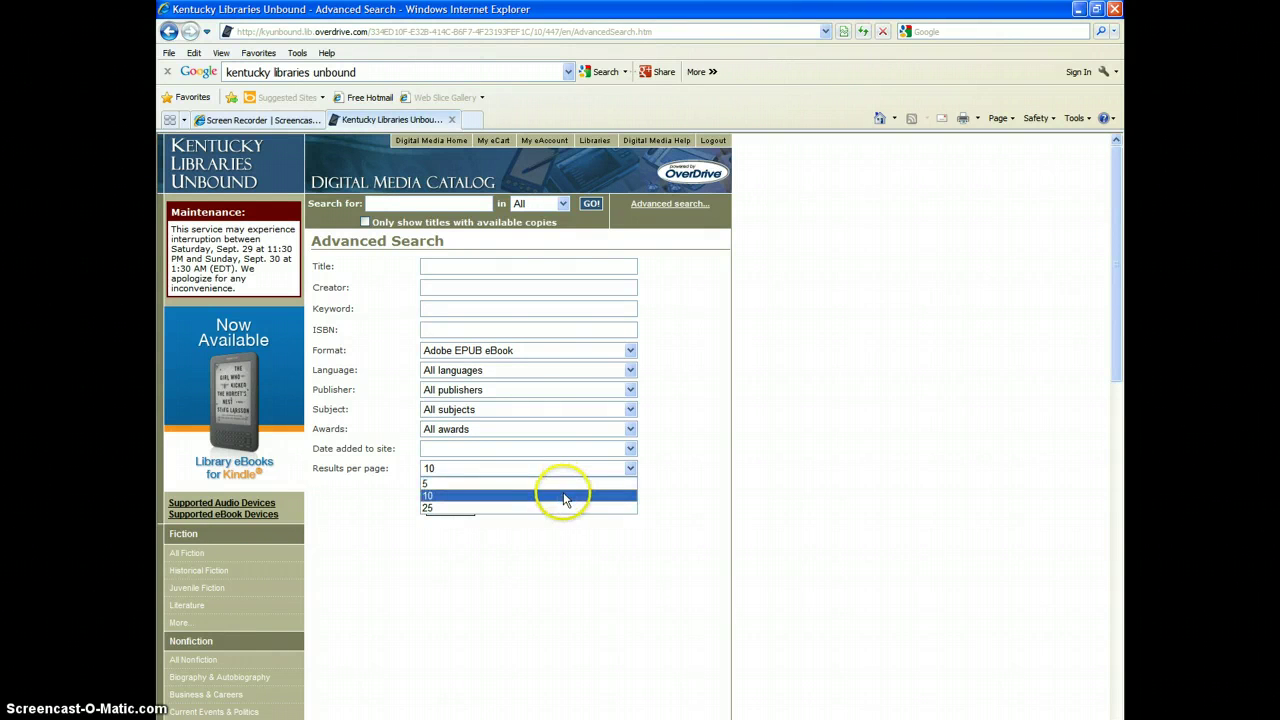
click(556, 490)
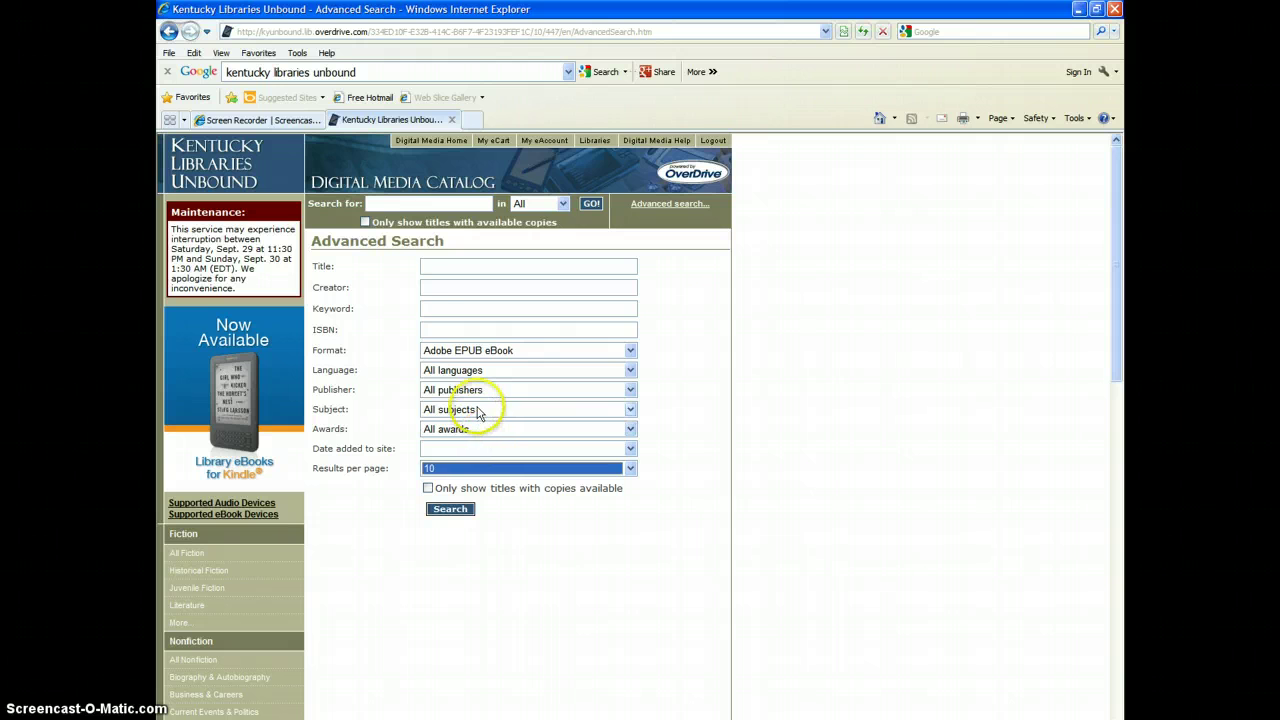
Step: Limit the subject to Western, show only titles with copies available, and search
click(478, 410)
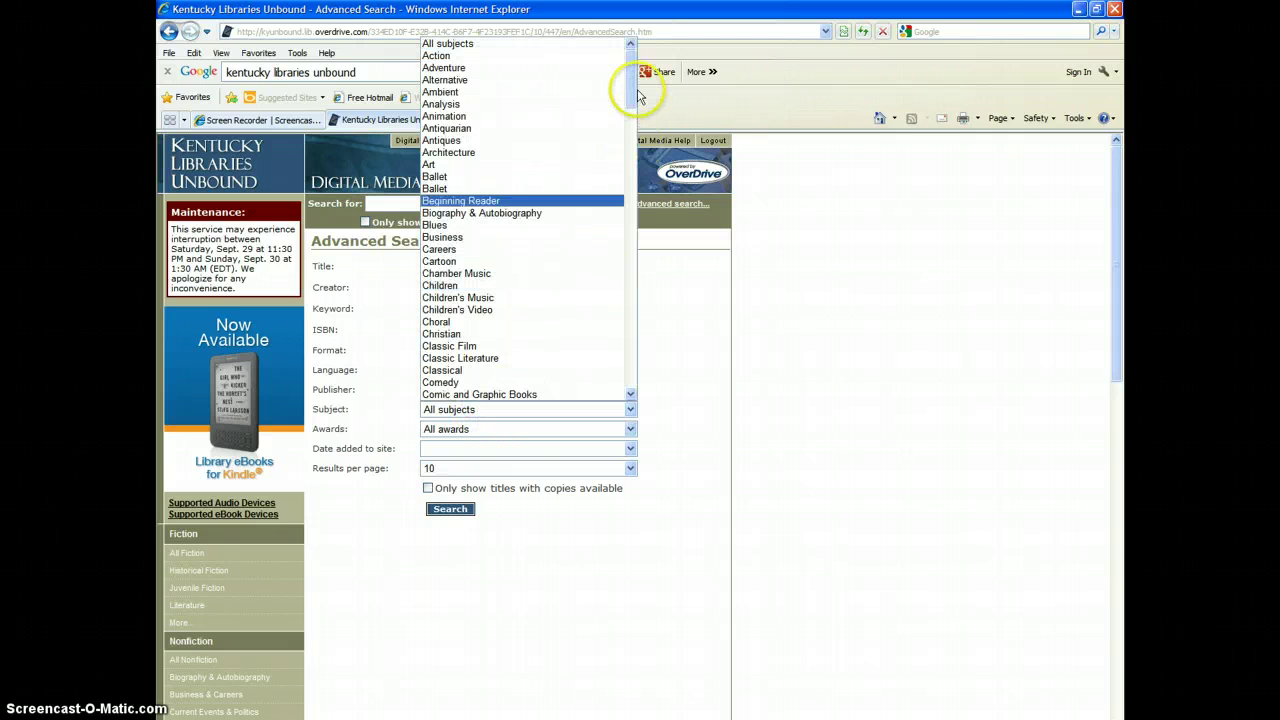
drag(632, 94, 634, 372)
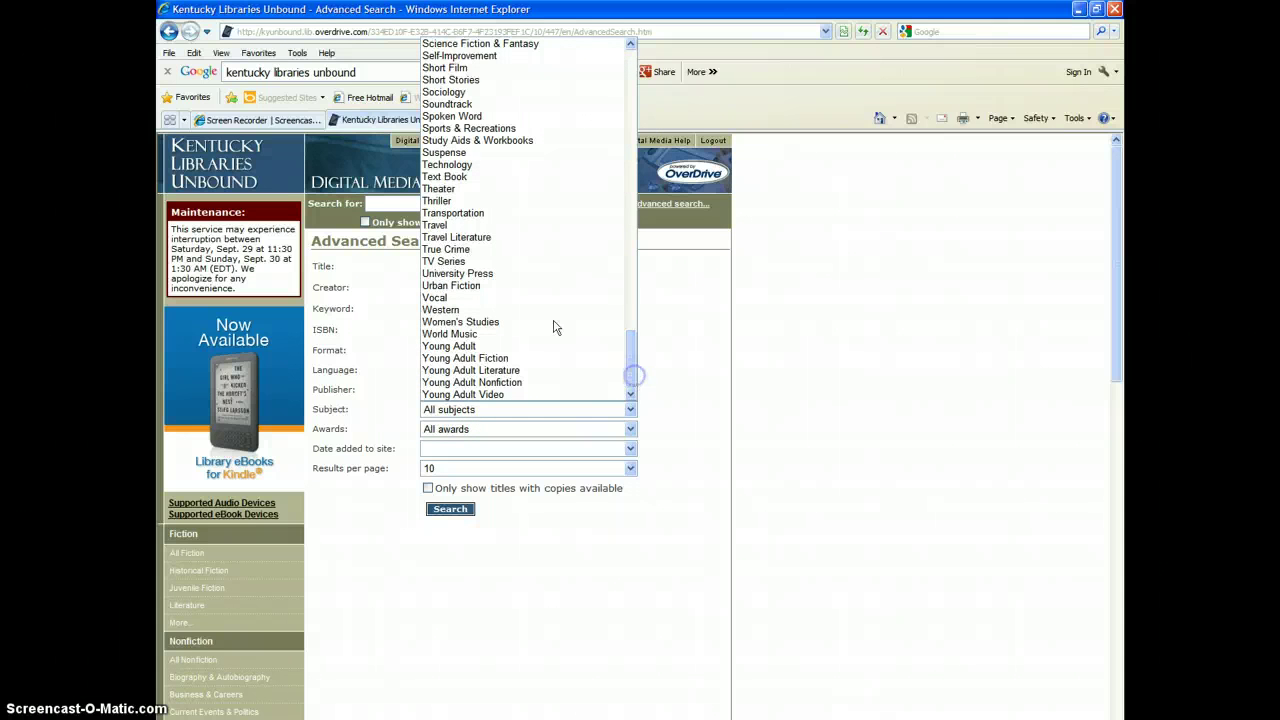
click(489, 311)
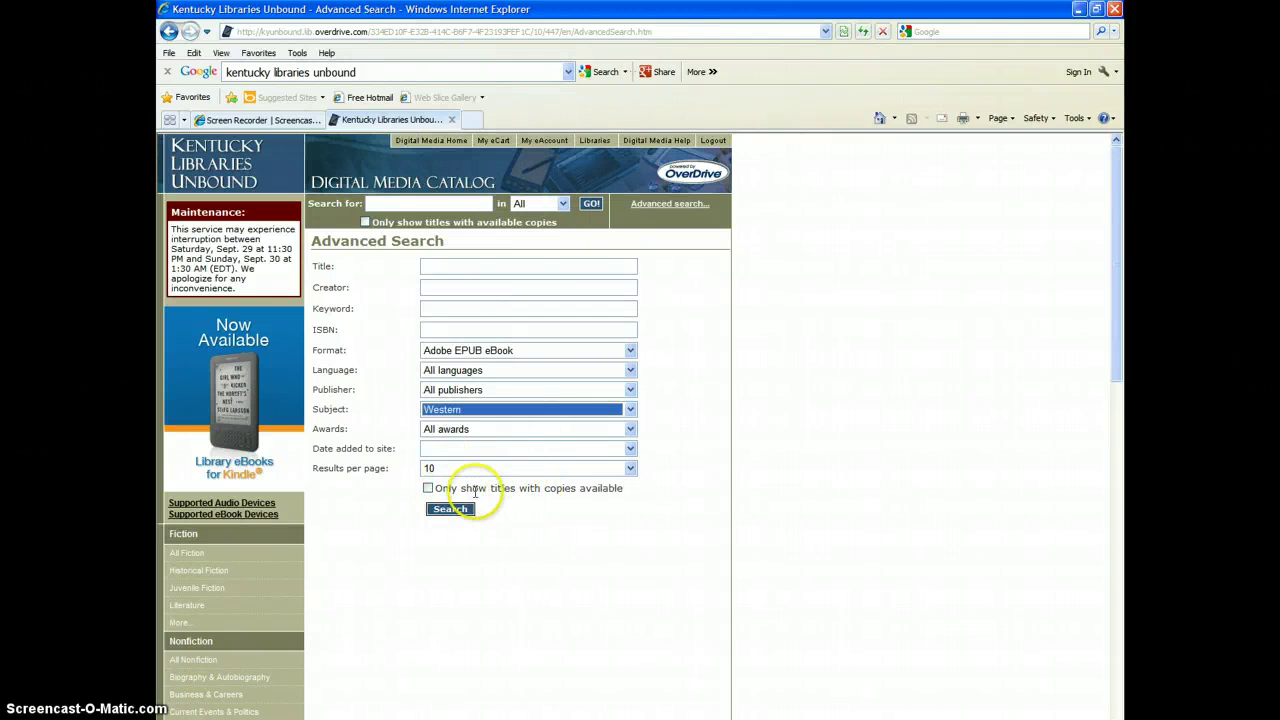
click(429, 490)
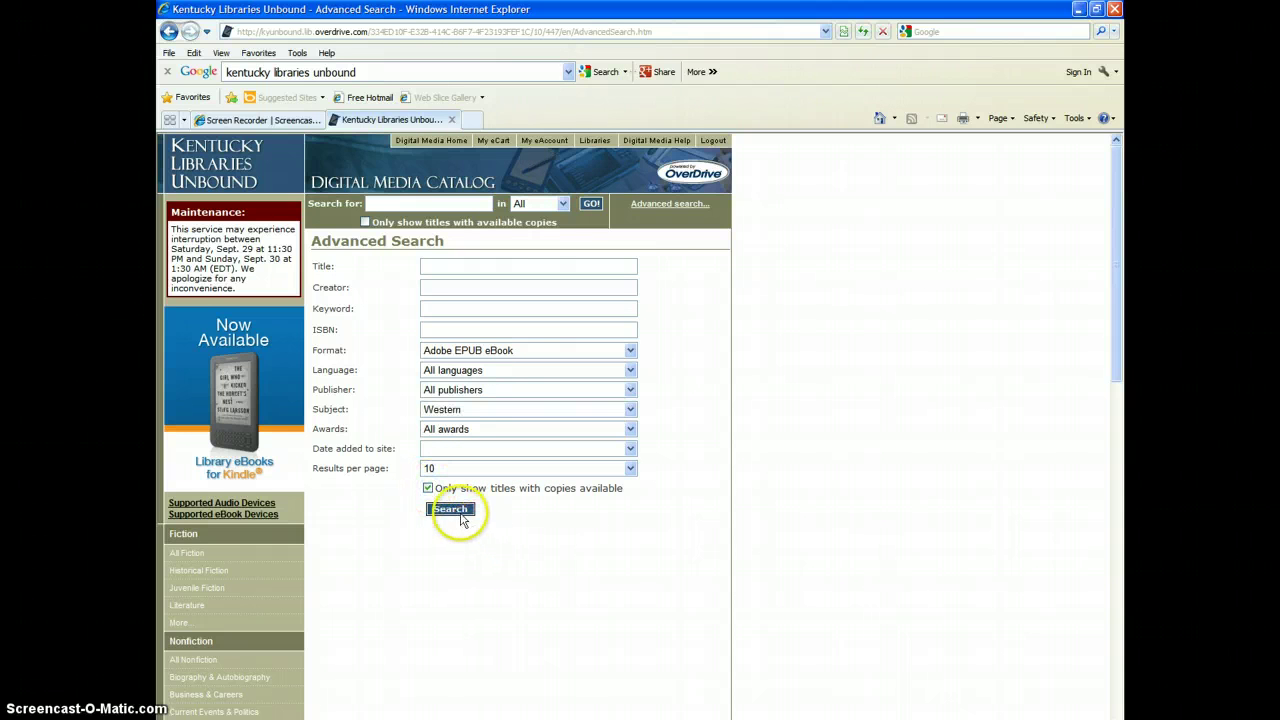
click(462, 515)
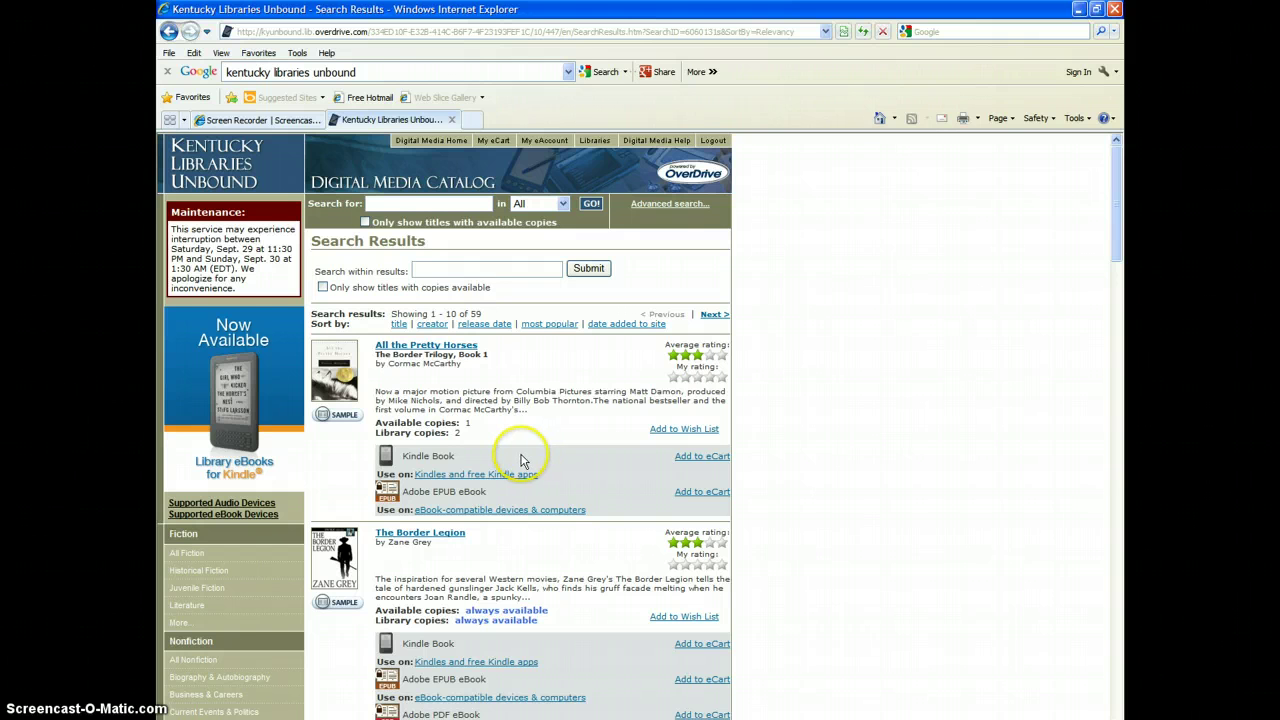
Step: Scroll down through the 59 Western EPUB results and back to the top
scroll(588, 445, down, 5)
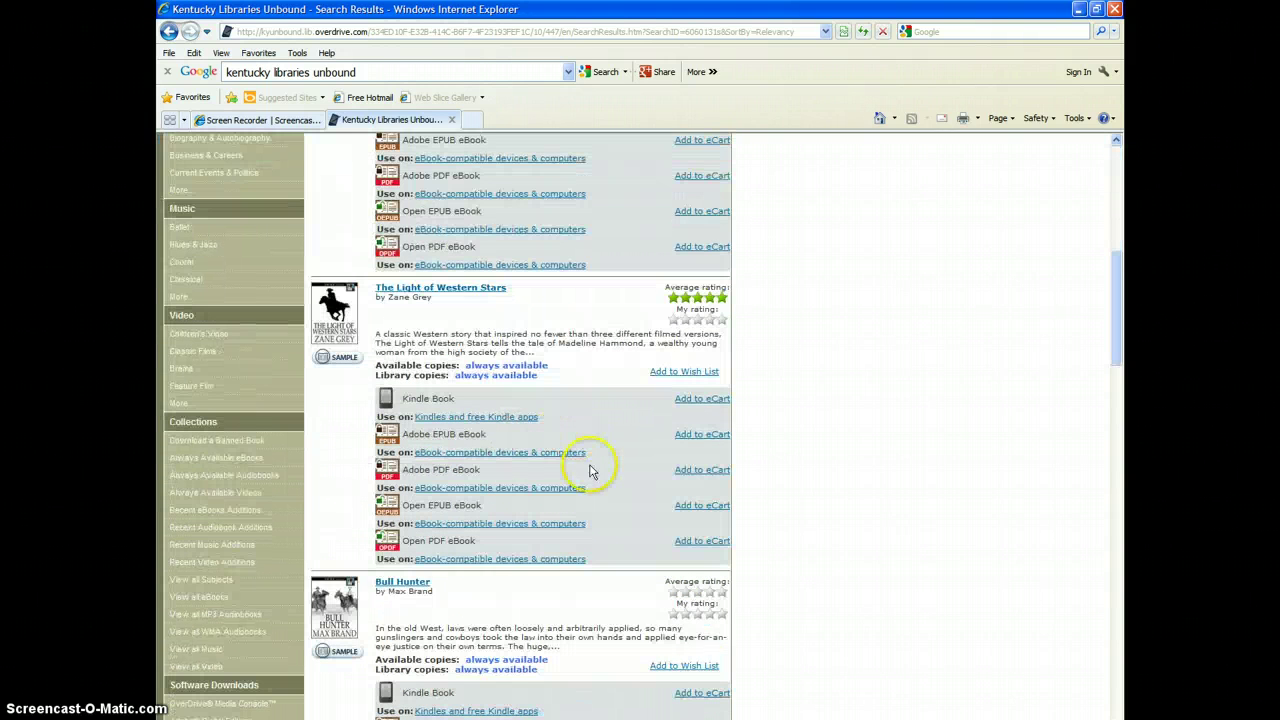
scroll(590, 470, up, 5)
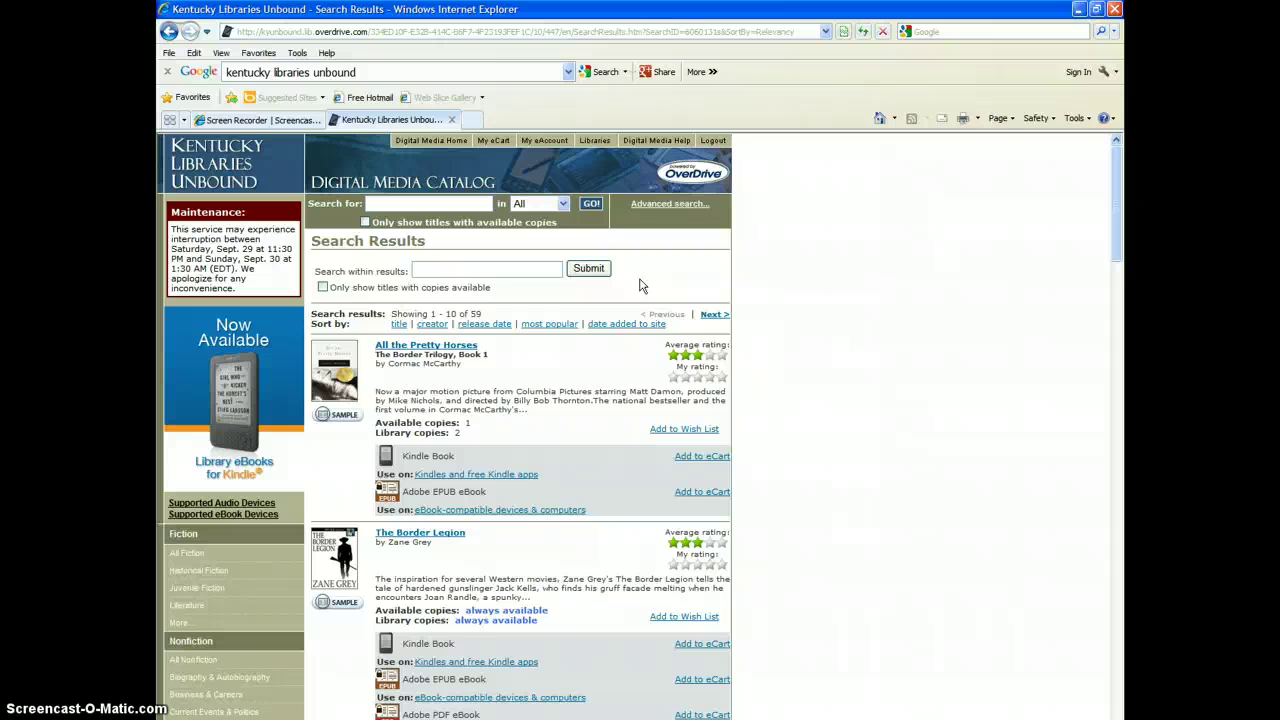
Step: Open the Digital Media Help page from the top navigation bar
click(641, 141)
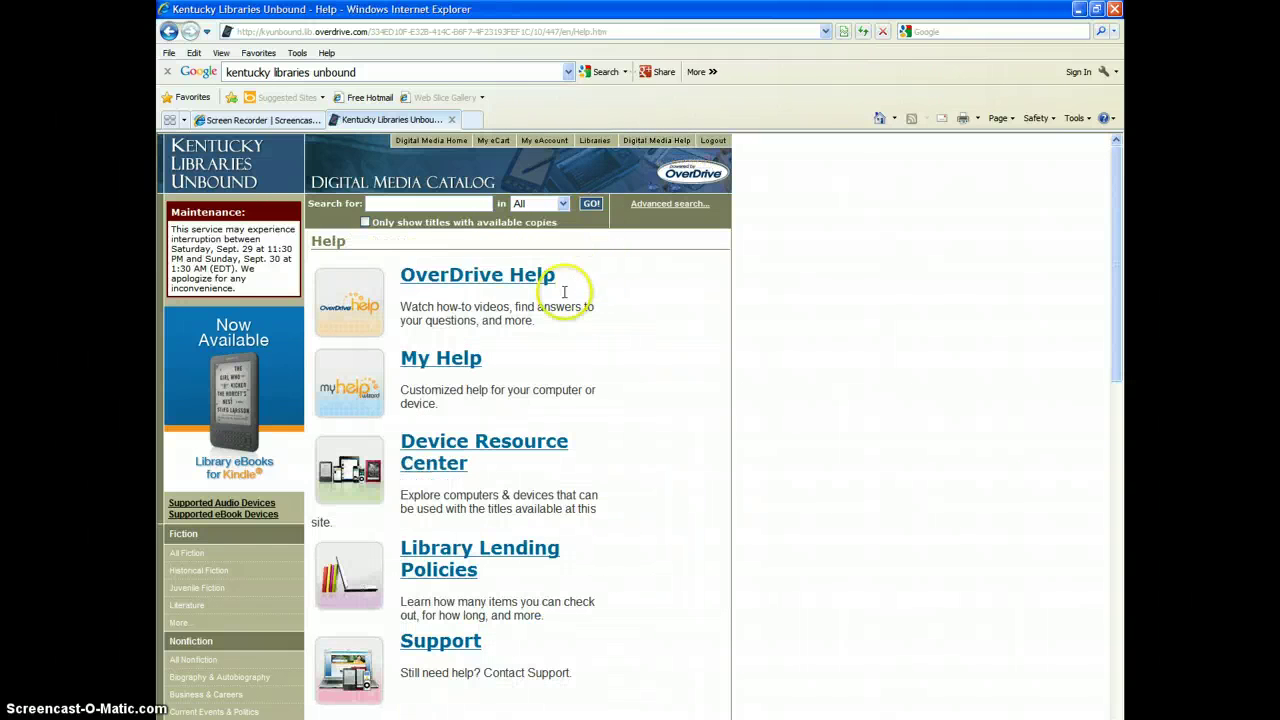